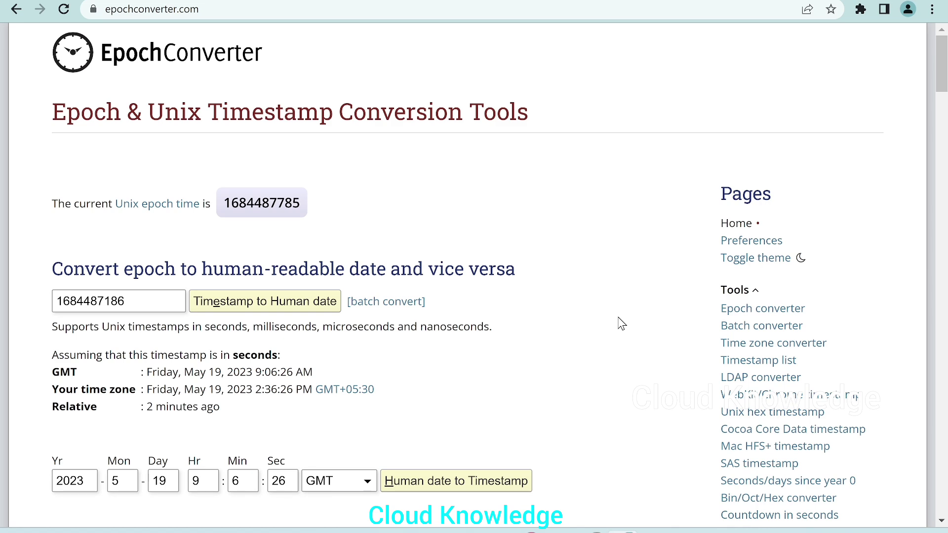
# Examine the "What is epoch time?" explanation, covering its definition, leap seconds, Unix time synonym and the Year 2038 problem
pyautogui.scroll(-4, 621, 324)
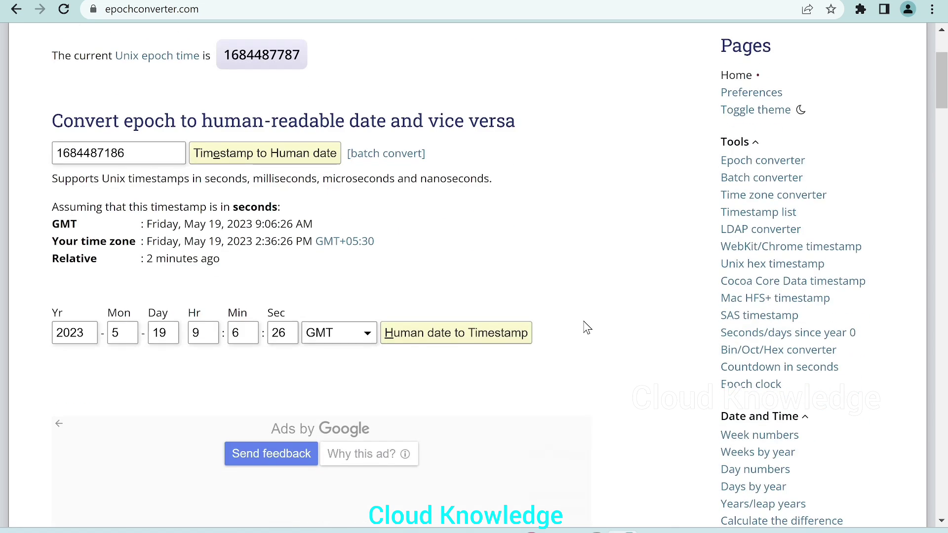
pyautogui.scroll(4, 587, 328)
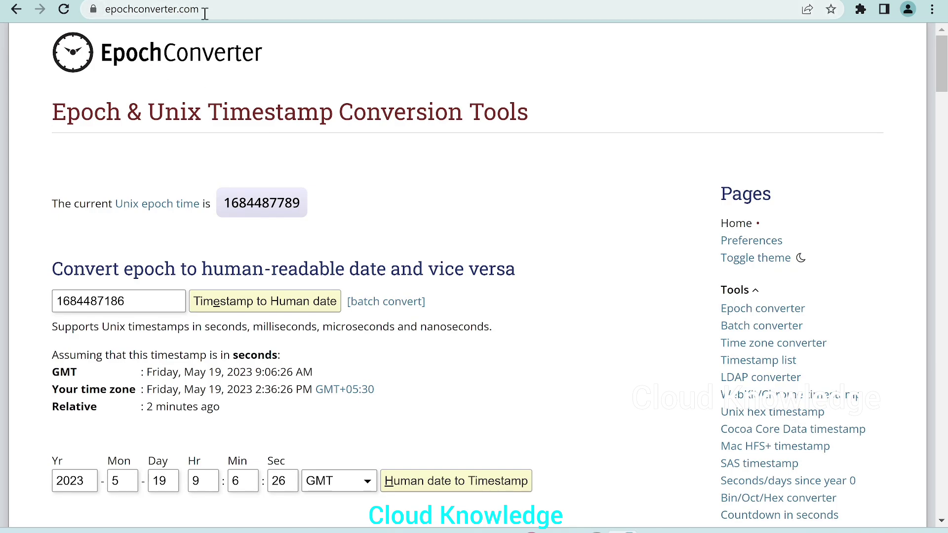
pyautogui.scroll(-9, 360, 186)
pyautogui.scroll(-8, 370, 197)
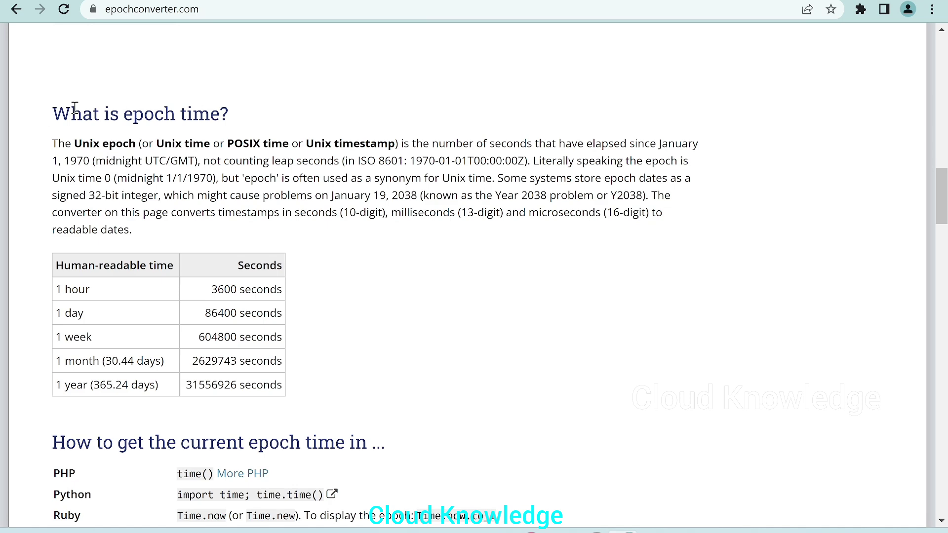
pyautogui.moveTo(48, 118); pyautogui.dragTo(232, 116)
pyautogui.rightClick(230, 115)
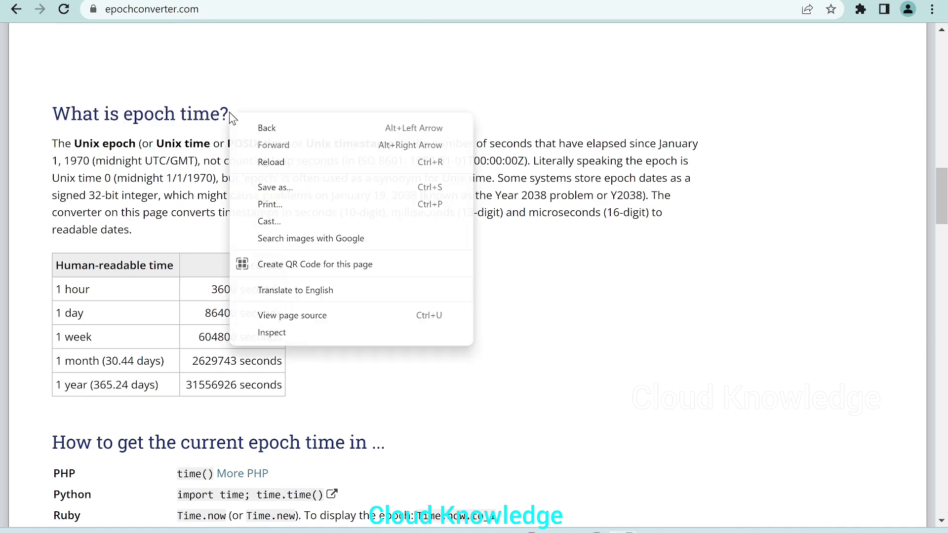
pyautogui.click(252, 82)
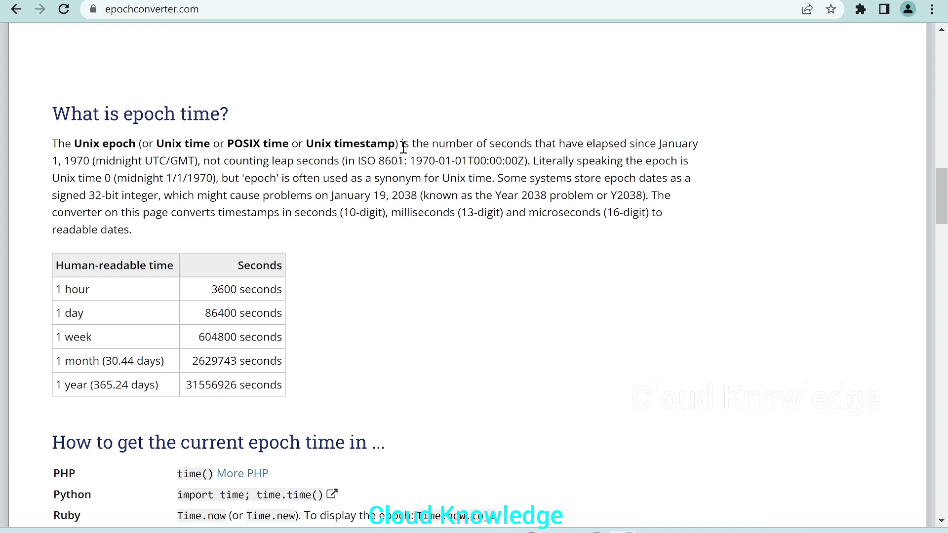
pyautogui.moveTo(432, 144); pyautogui.dragTo(93, 161)
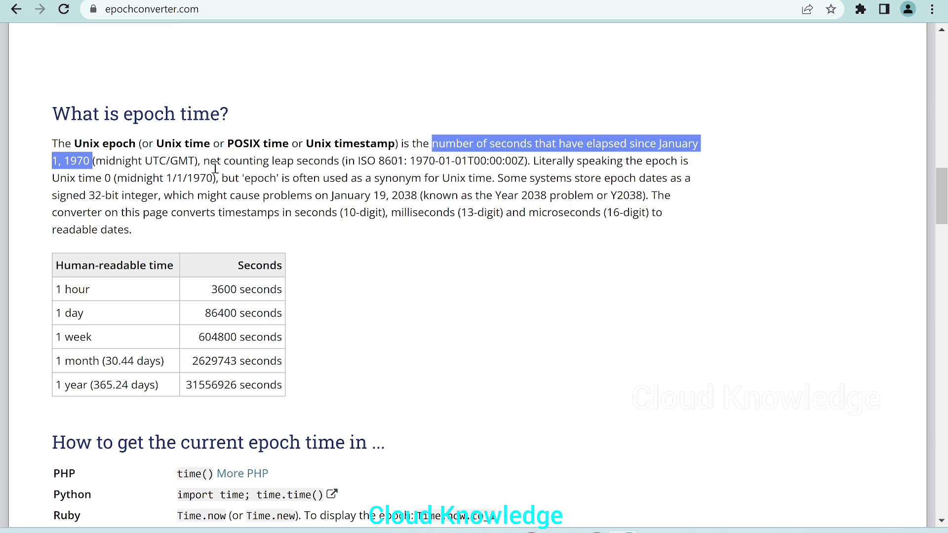
pyautogui.moveTo(202, 161); pyautogui.dragTo(358, 161)
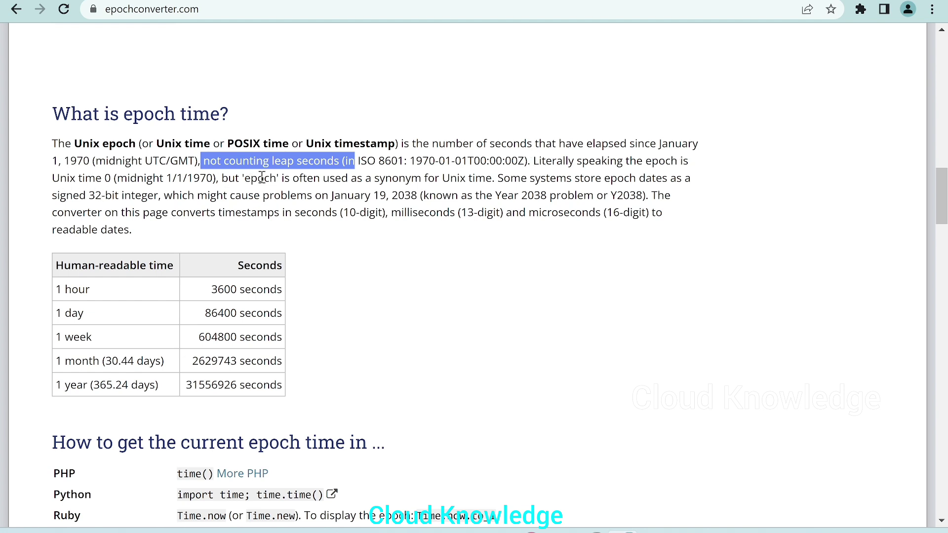
pyautogui.moveTo(293, 179); pyautogui.dragTo(492, 182)
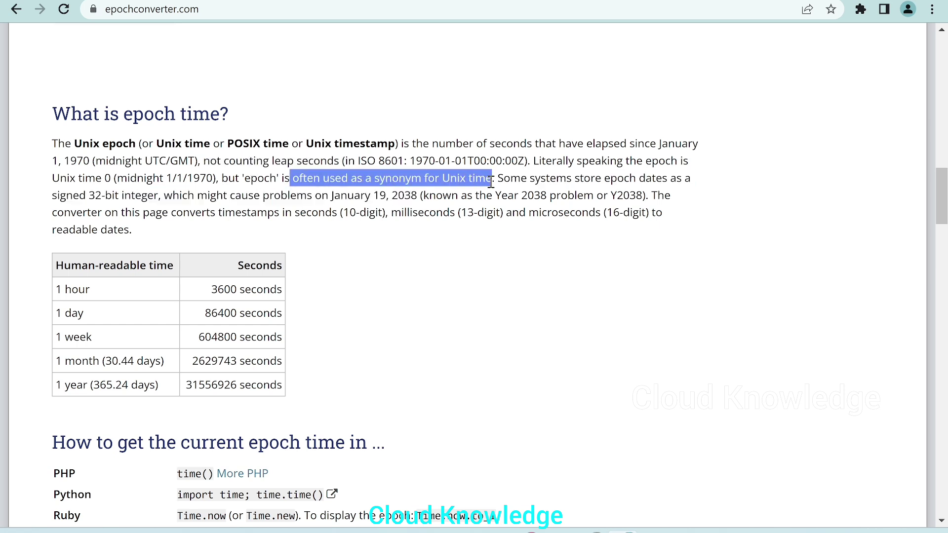
pyautogui.click(514, 182)
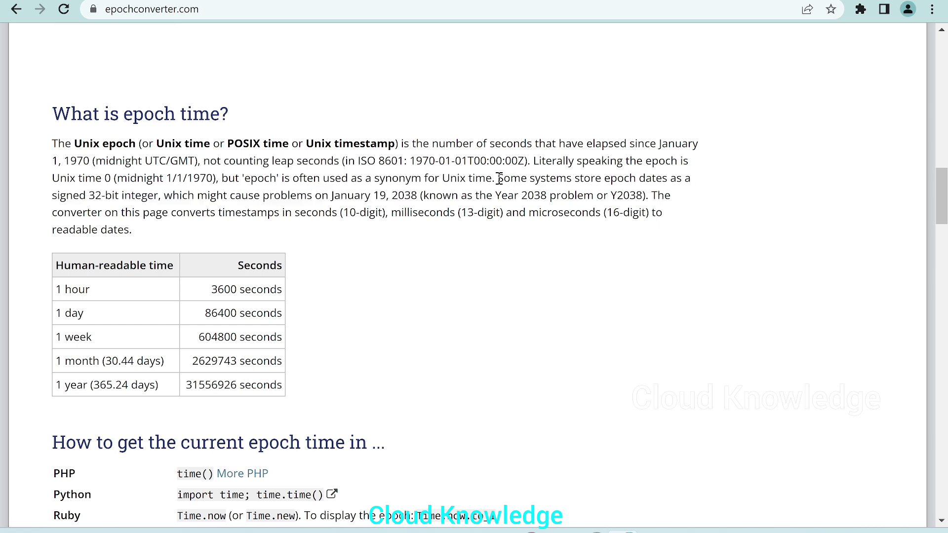
pyautogui.moveTo(498, 179); pyautogui.dragTo(550, 232)
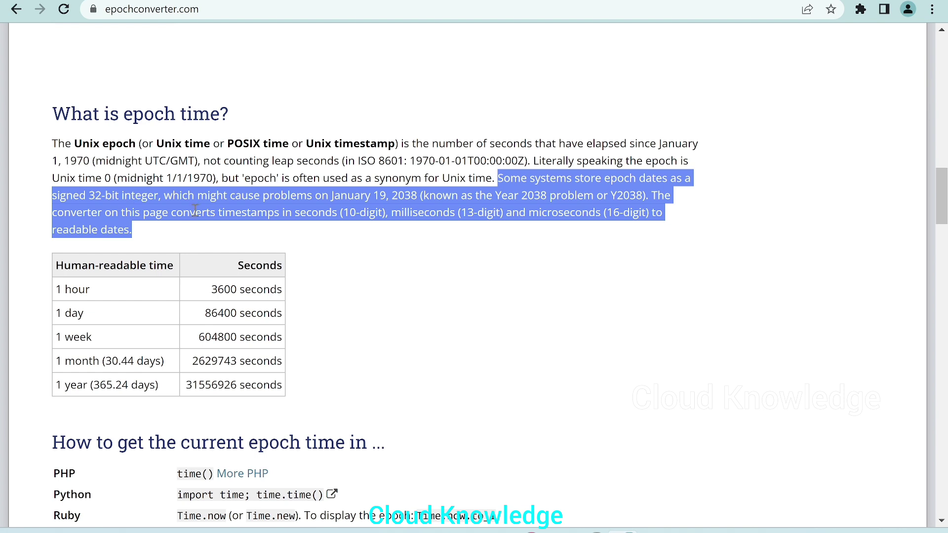
pyautogui.click(404, 200)
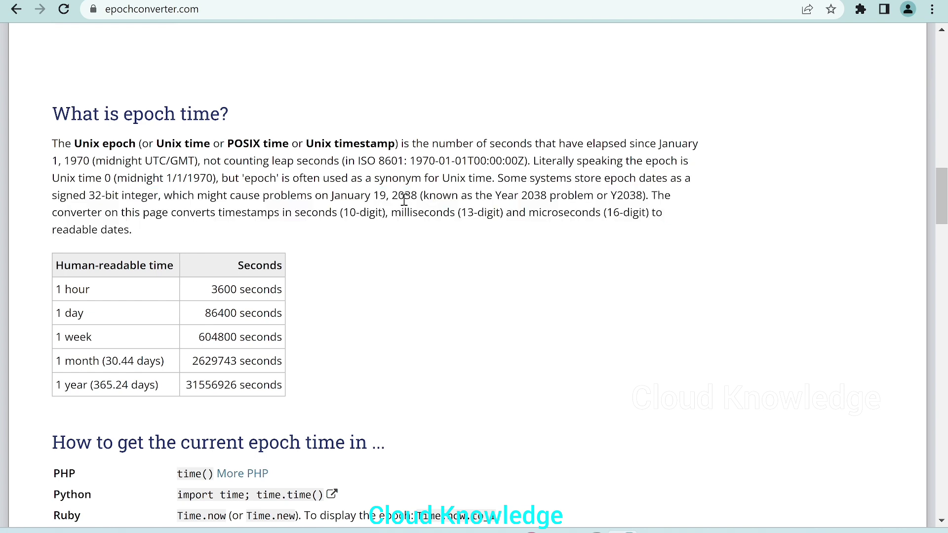
pyautogui.moveTo(389, 198); pyautogui.dragTo(418, 198)
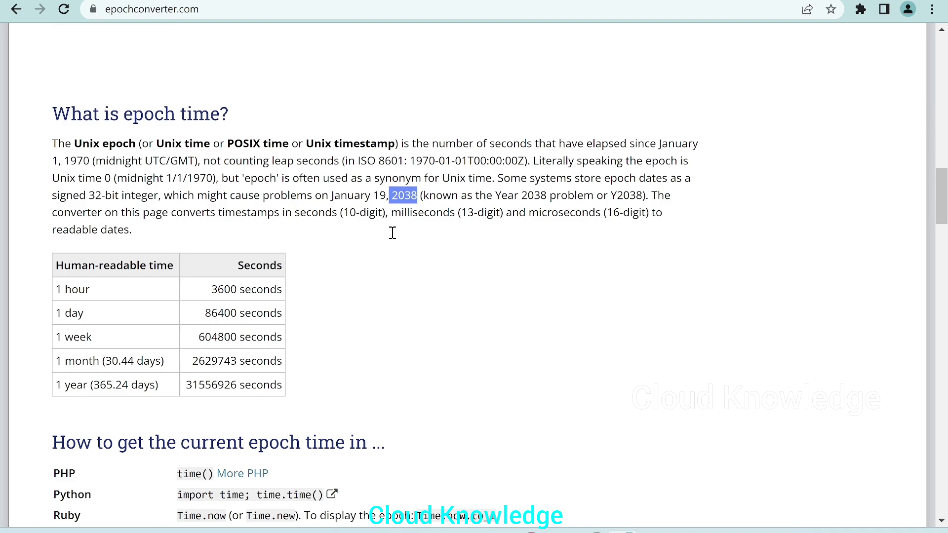
# Review which timestamp units the converter supports and the table of human-readable times in seconds
pyautogui.scroll(10, 448, 275)
pyautogui.scroll(-10, 297, 205)
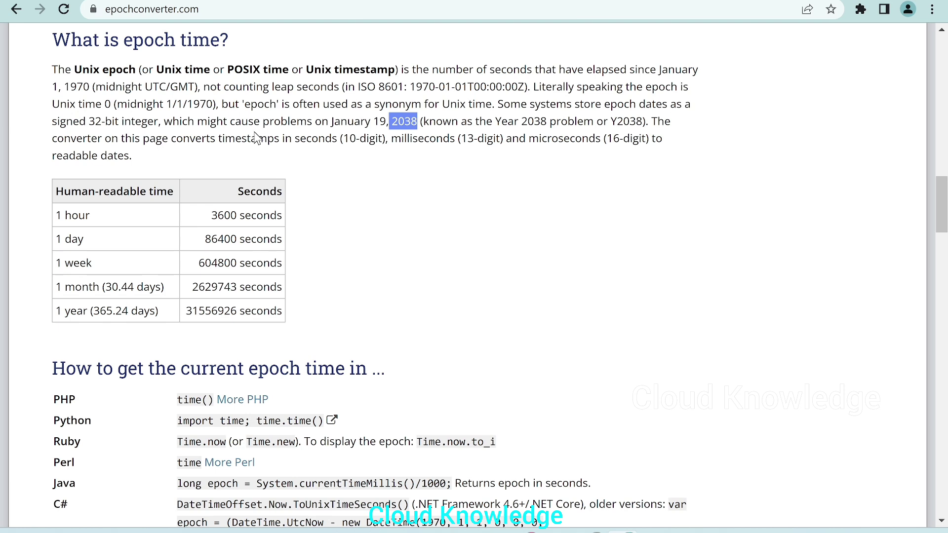
pyautogui.moveTo(216, 139); pyautogui.dragTo(348, 140)
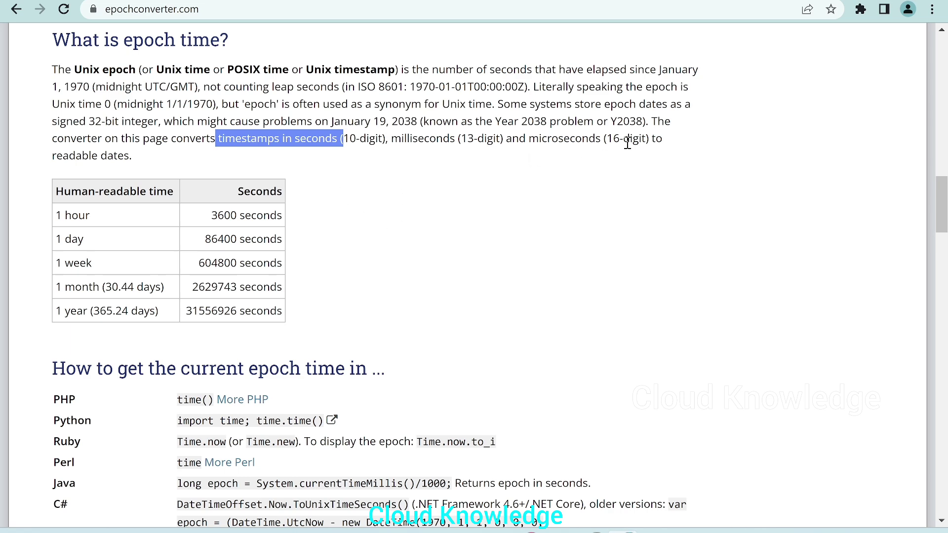
pyautogui.scroll(5, 494, 225)
pyautogui.scroll(-2, 314, 291)
pyautogui.click(314, 292)
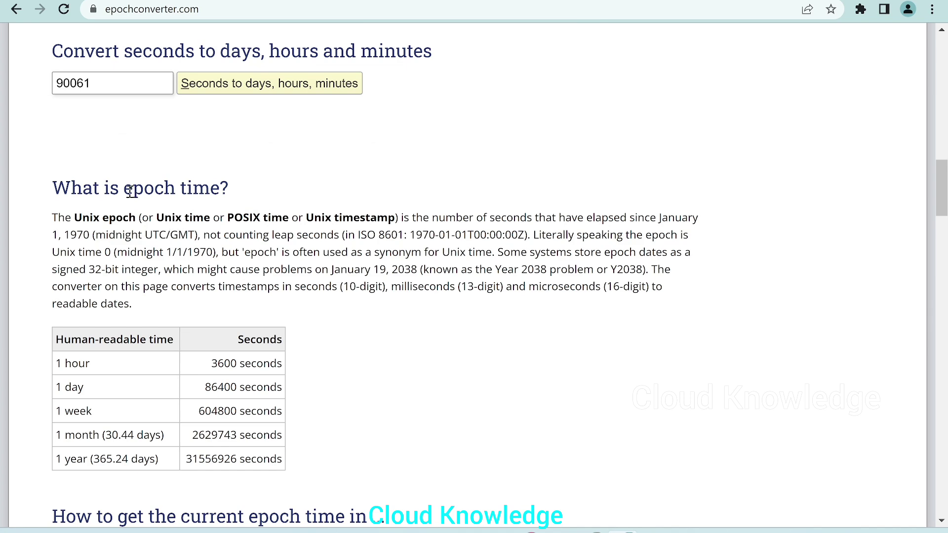
pyautogui.moveTo(131, 191); pyautogui.dragTo(219, 178)
pyautogui.click(377, 167)
pyautogui.scroll(15, 394, 205)
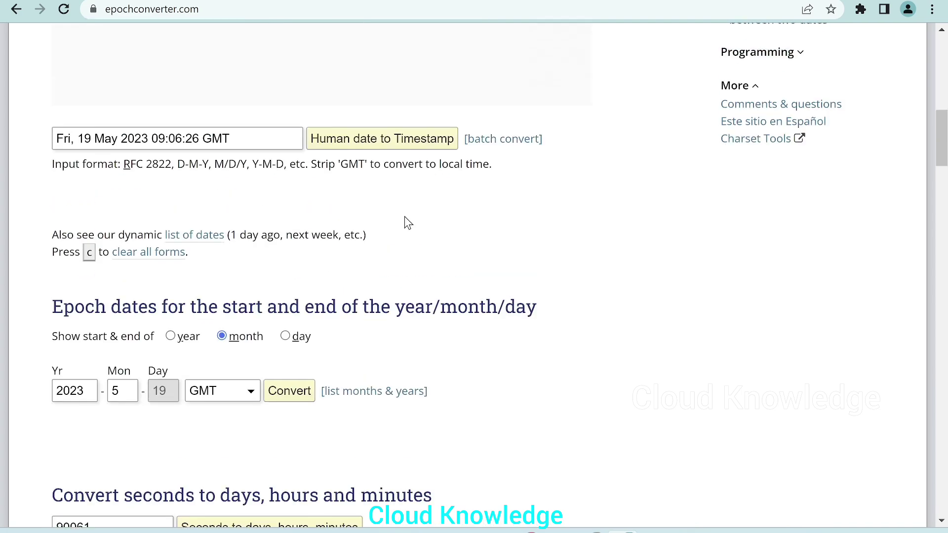
pyautogui.scroll(3, 419, 238)
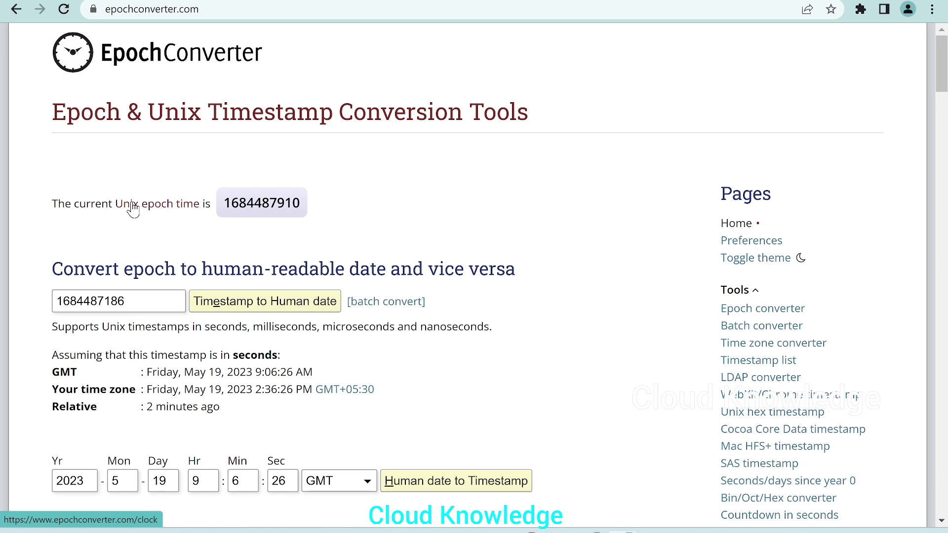
pyautogui.moveTo(229, 211)
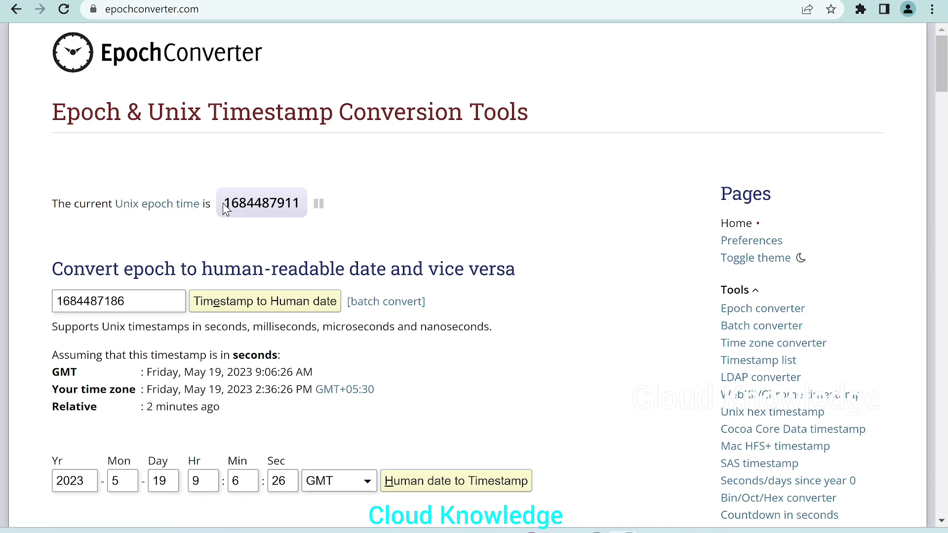
pyautogui.moveTo(225, 209); pyautogui.dragTo(301, 204)
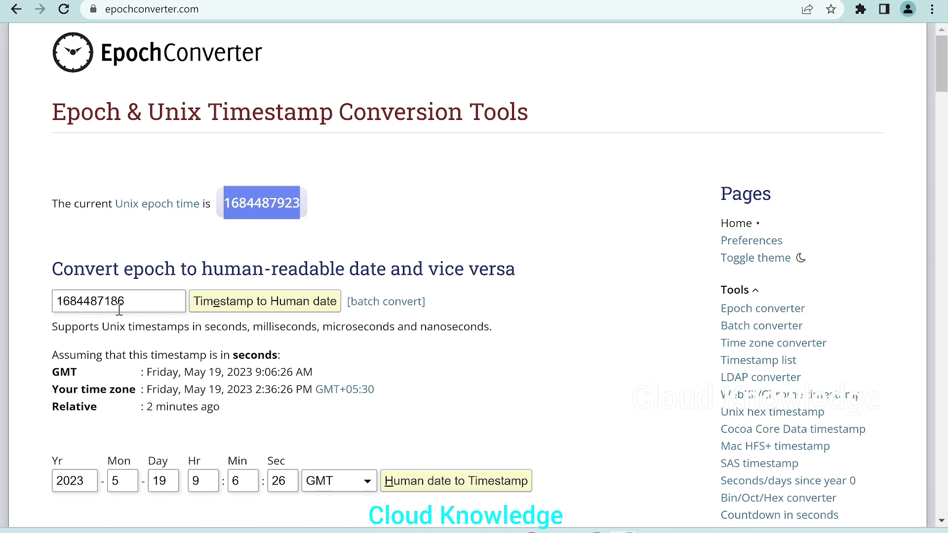
pyautogui.click(311, 309)
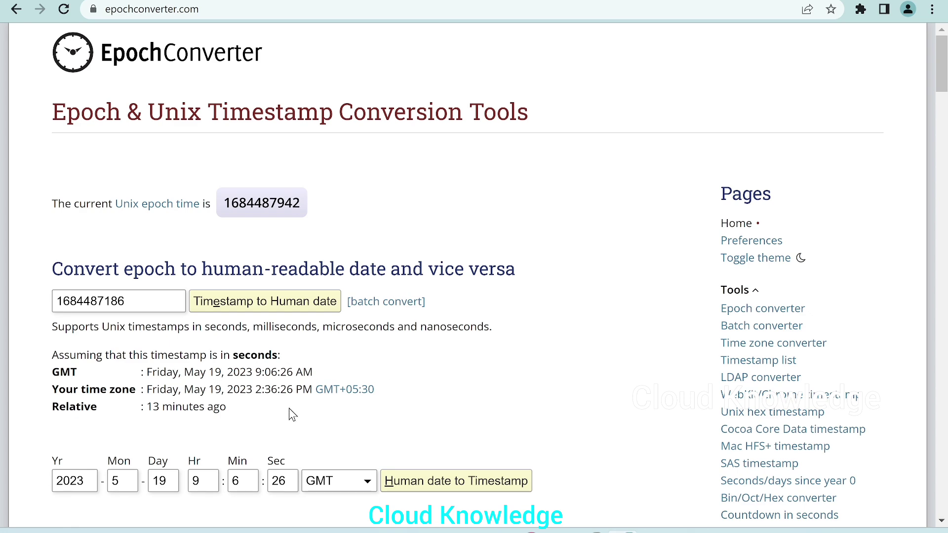
pyautogui.scroll(-1, 322, 418)
pyautogui.click(147, 231)
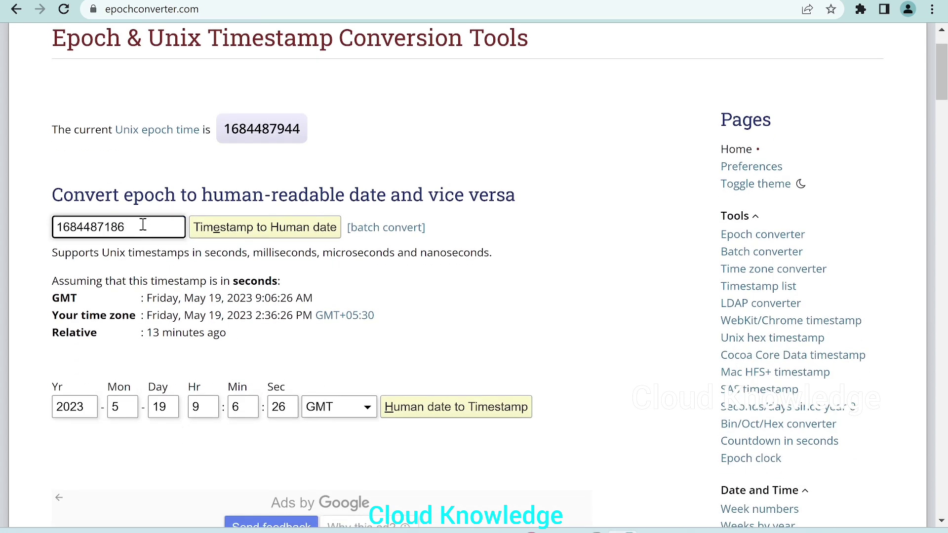
pyautogui.press('BackSpace')
pyautogui.press('BackSpace')
pyautogui.press('BackSpace')
pyautogui.press('BackSpace')
pyautogui.press('BackSpace')
pyautogui.press('BackSpace')
pyautogui.press('BackSpace')
pyautogui.write('4545678')
pyautogui.click(225, 232)
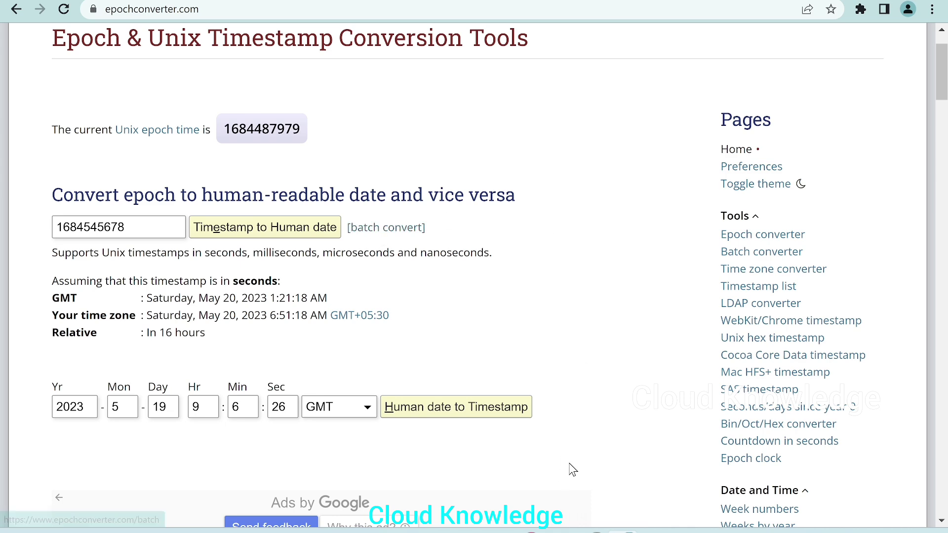
# Switch to the Azure portal and preview the contents of EpochInput.csv in the testinput container's TestEmpInput folder
pyautogui.click(588, 531)
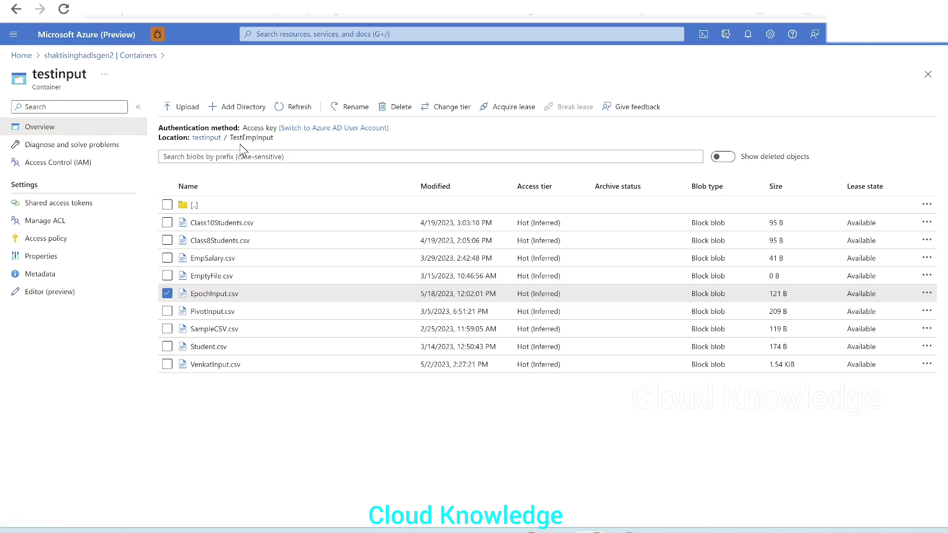
pyautogui.click(205, 294)
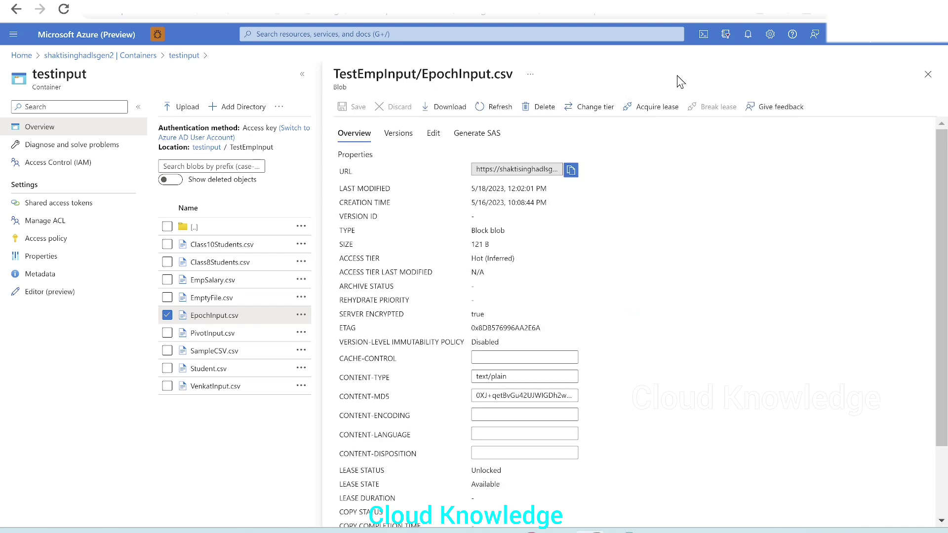
pyautogui.click(433, 133)
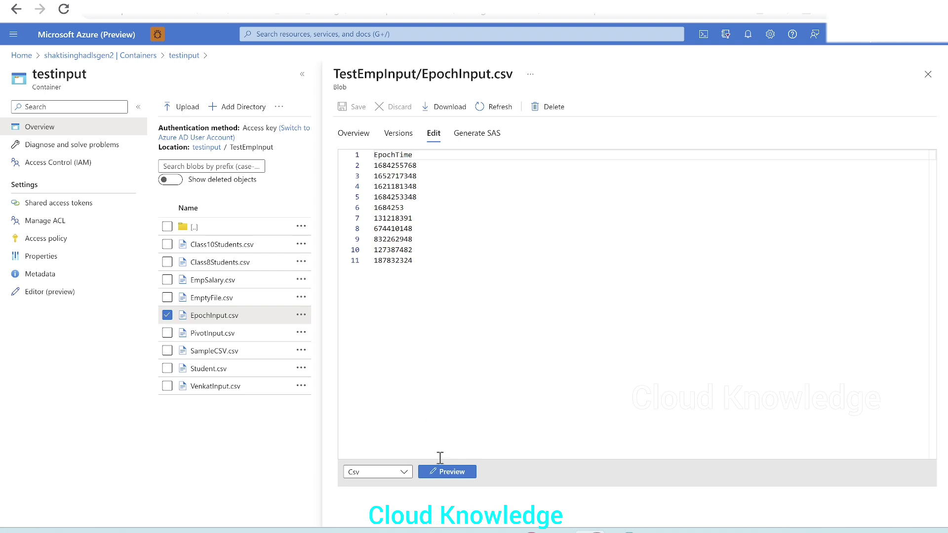
pyautogui.click(446, 473)
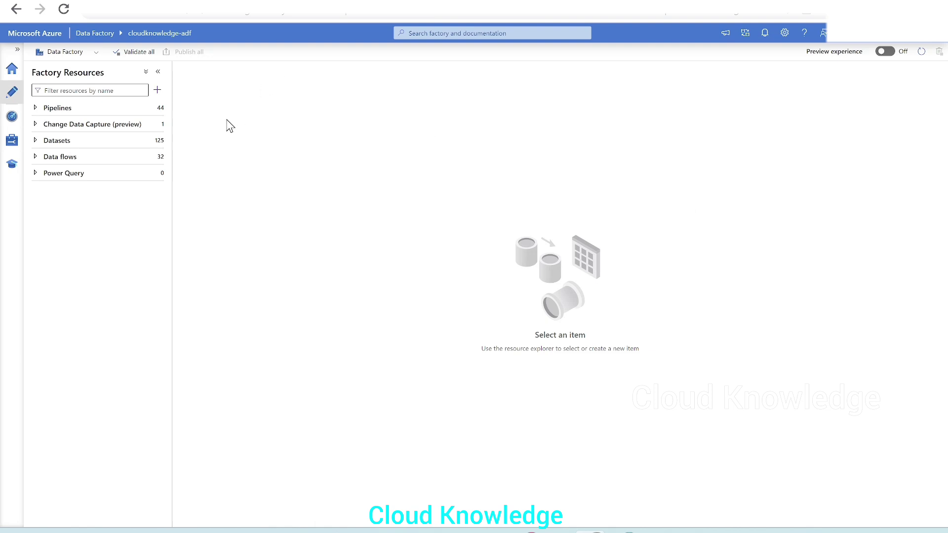
# Create a new pipeline in the cloudknowledge-adf data factory, name it pipelineEpochConversion, and hide its properties
pyautogui.click(159, 108)
pyautogui.click(211, 125)
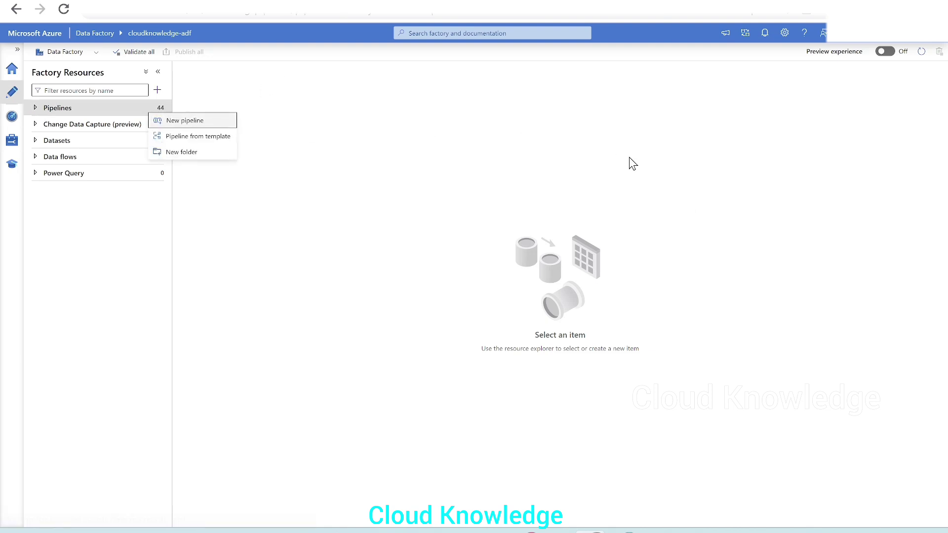
pyautogui.click(863, 157)
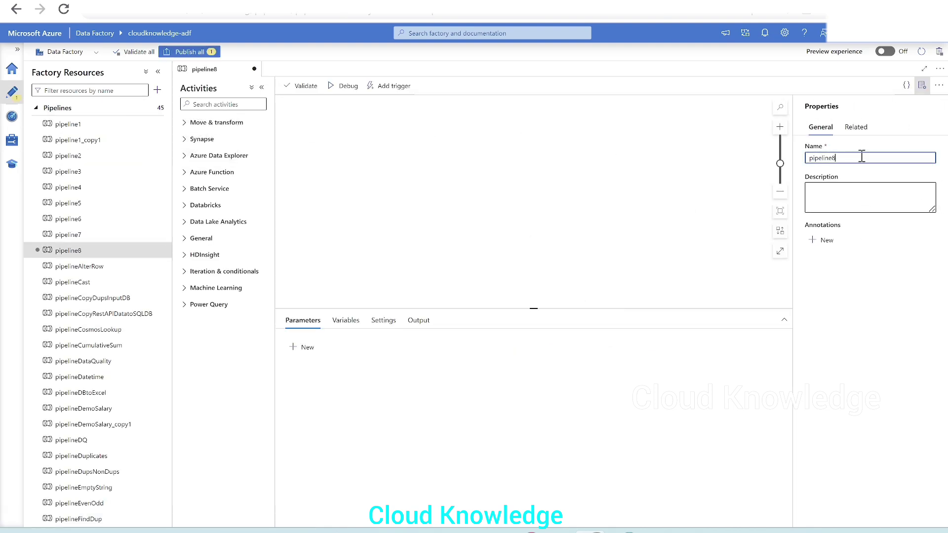
pyautogui.write('EpochConversion')
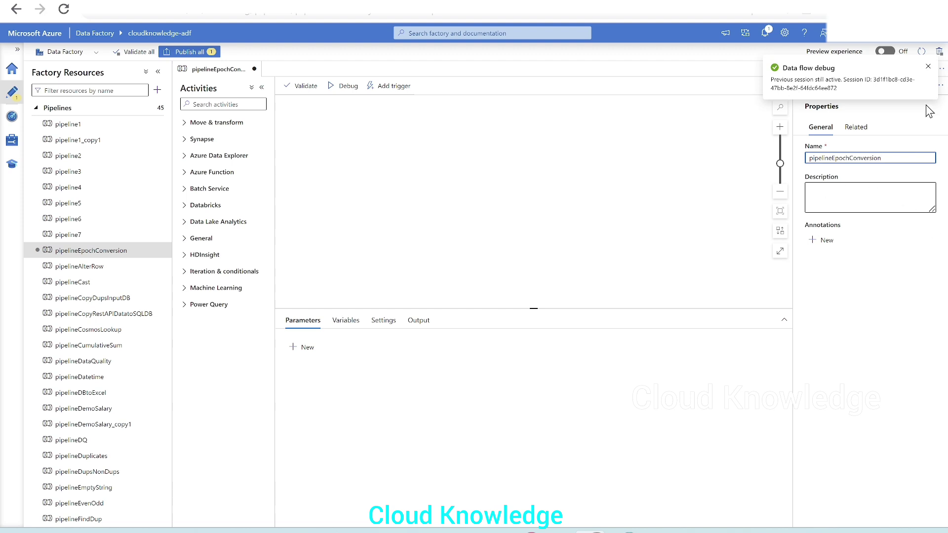
pyautogui.click(928, 66)
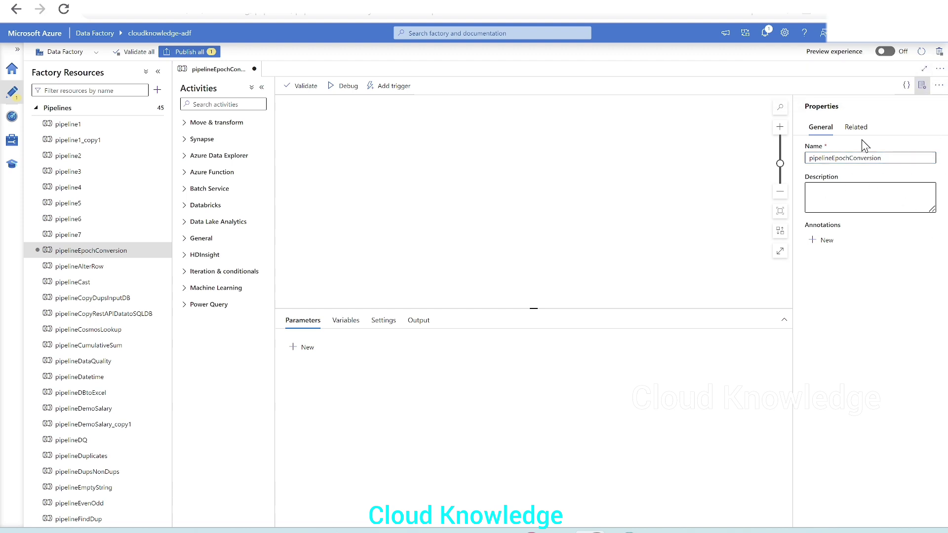
pyautogui.click(922, 85)
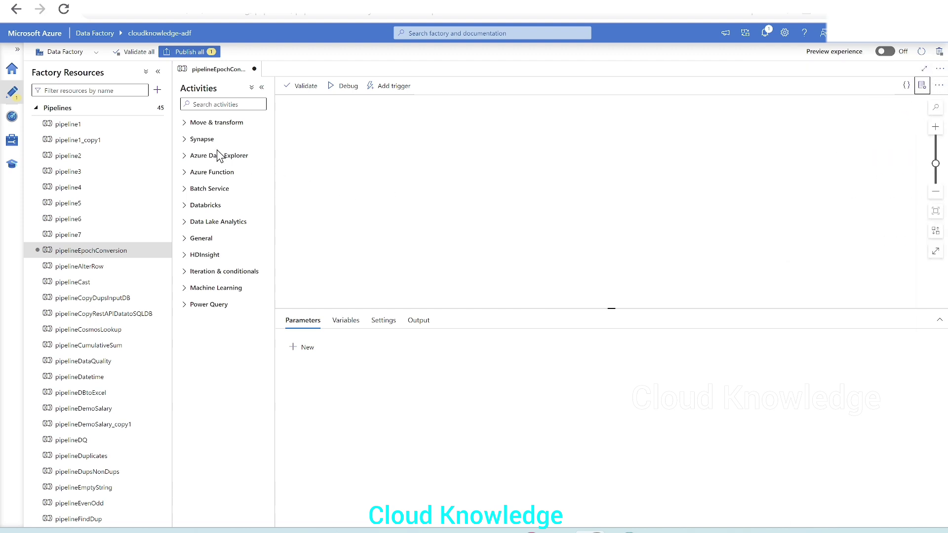
# Add a Data flow activity to the pipeline and create a new data flow for it named dataflowEpochConversion
pyautogui.click(210, 123)
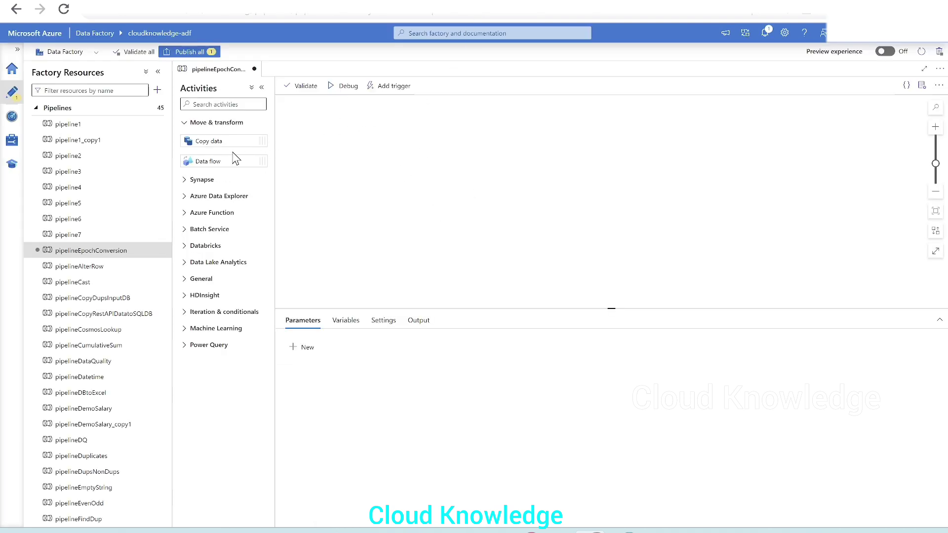
pyautogui.moveTo(208, 161); pyautogui.dragTo(413, 111)
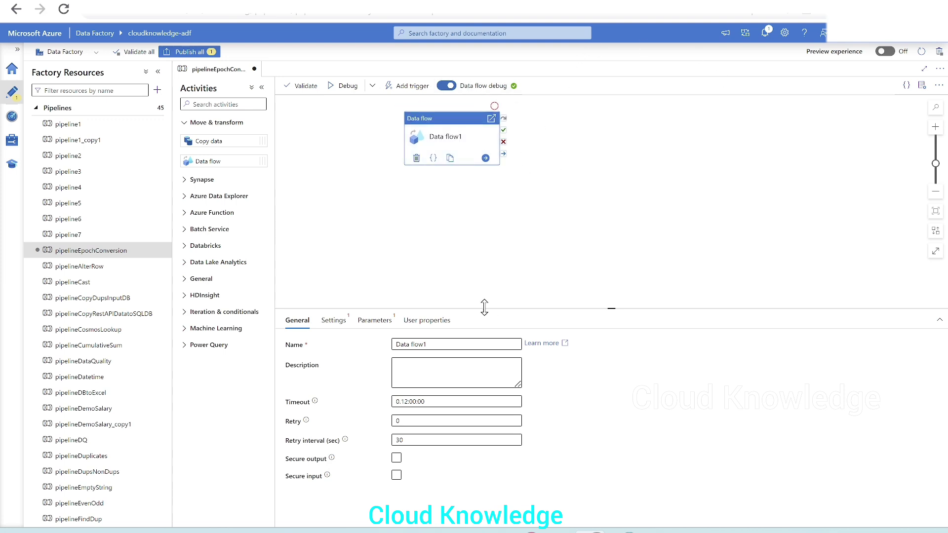
pyautogui.click(334, 321)
pyautogui.click(550, 346)
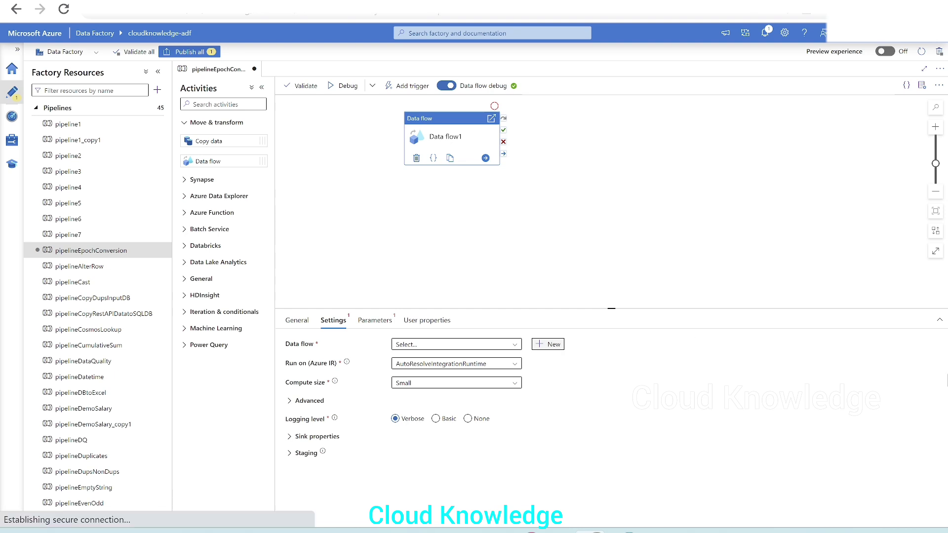
pyautogui.click(857, 161)
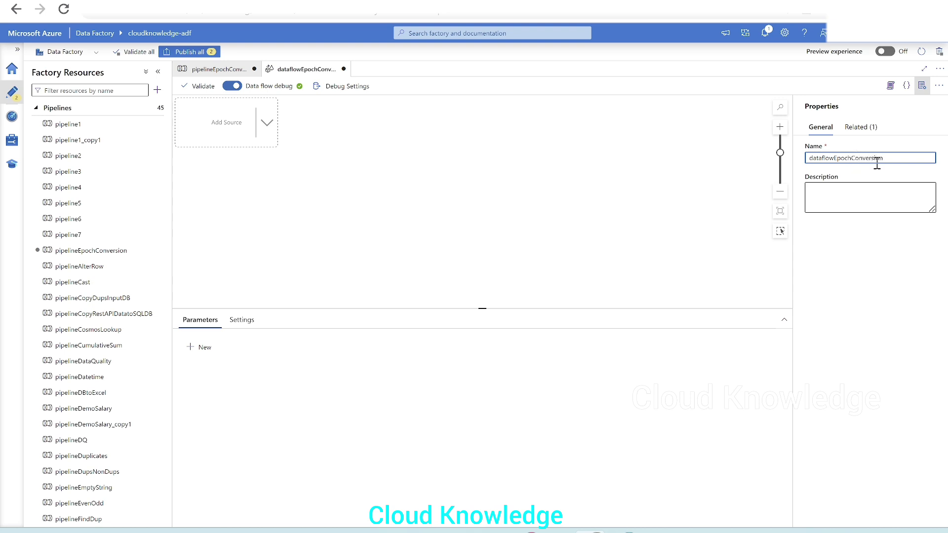
# Add a source to the data flow and start a new Azure Data Lake Storage Gen2 dataset for it in DelimitedText format
pyautogui.click(922, 85)
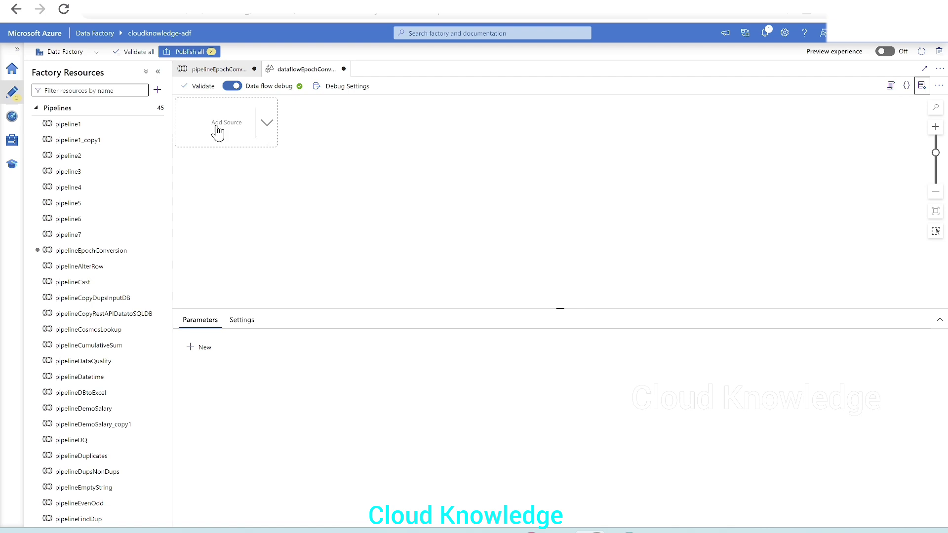
pyautogui.click(57, 108)
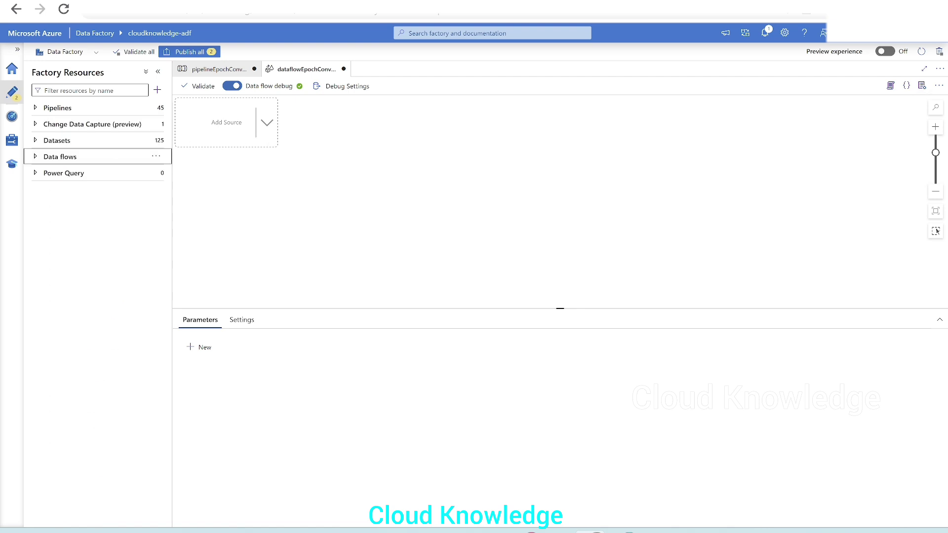
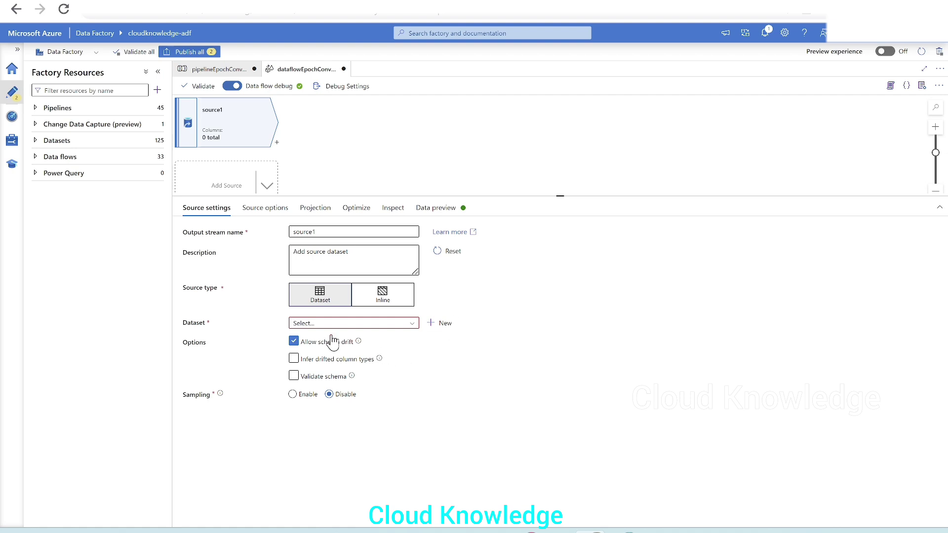
pyautogui.click(448, 326)
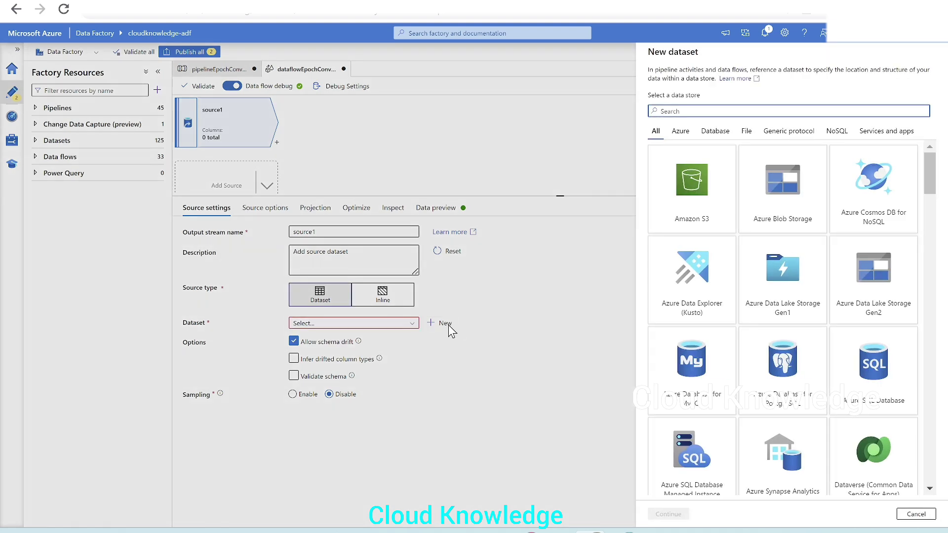
pyautogui.click(852, 300)
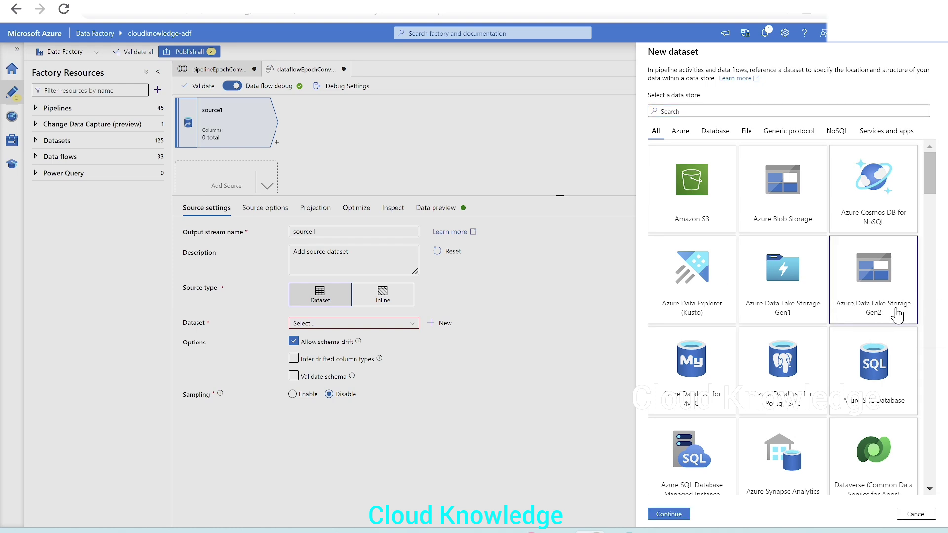
pyautogui.click(672, 514)
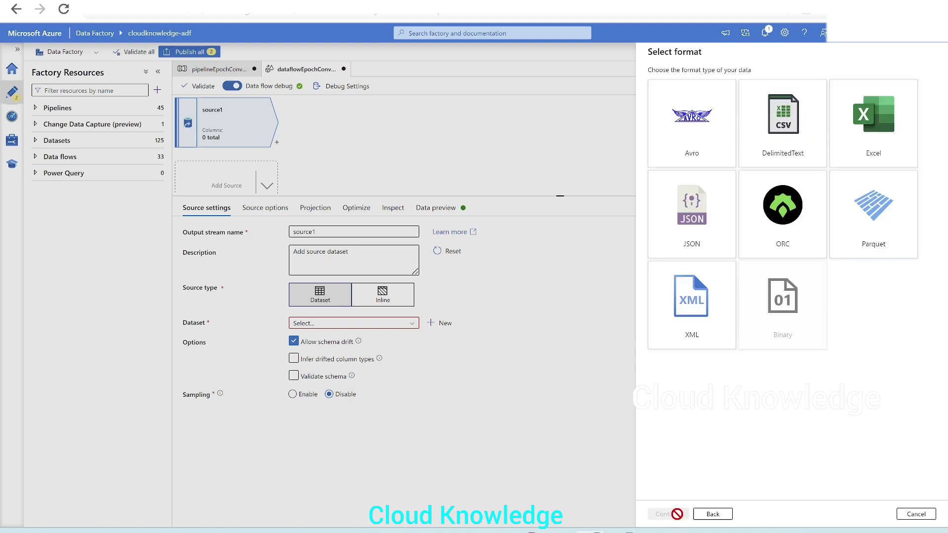
pyautogui.click(804, 153)
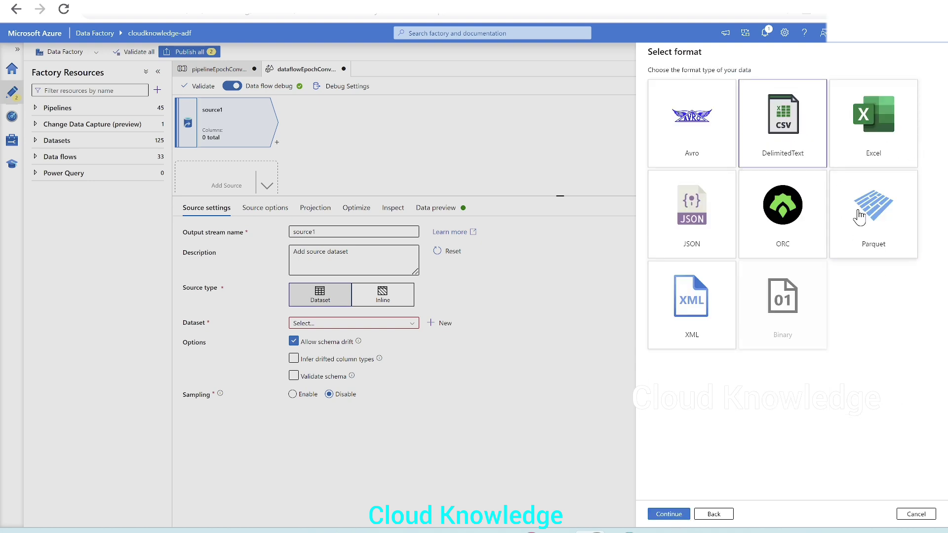
pyautogui.click(662, 514)
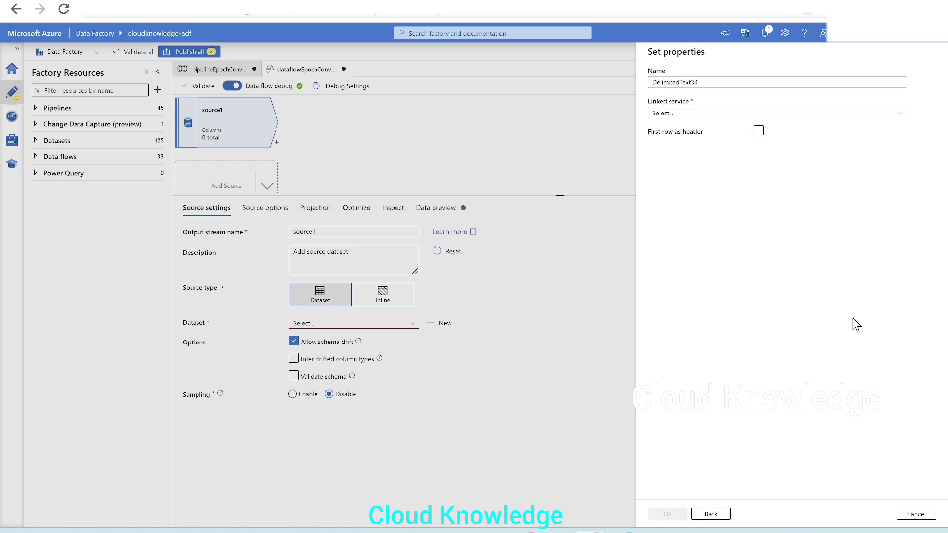
# Name the new dataset EpochInput and link it to the AzureDataLakeStorageGen2 service
pyautogui.moveTo(705, 81); pyautogui.dragTo(580, 84)
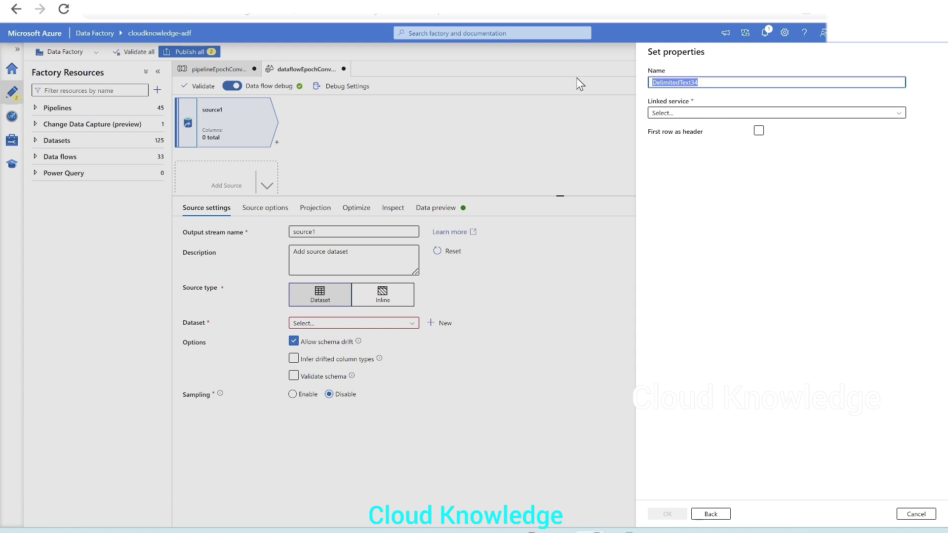
pyautogui.write('EpochInput')
pyautogui.click(712, 113)
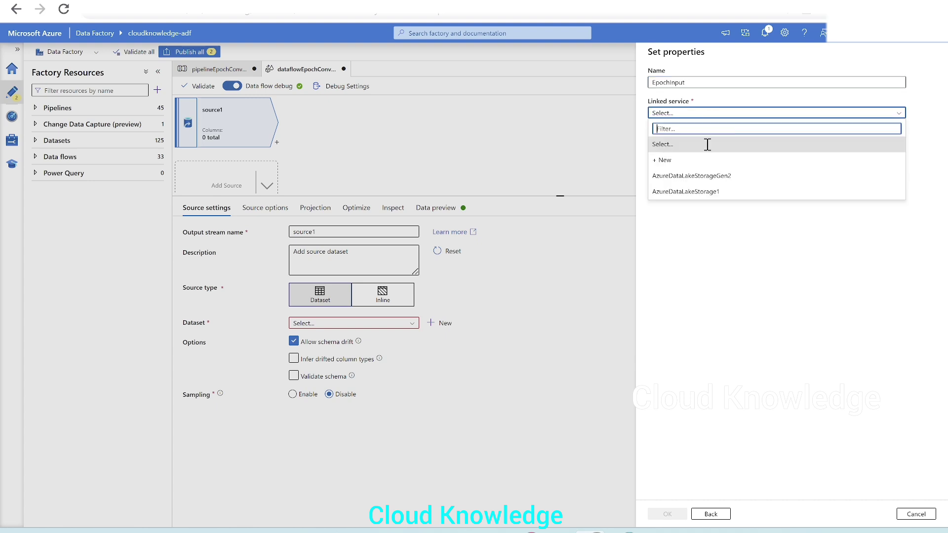
pyautogui.click(691, 176)
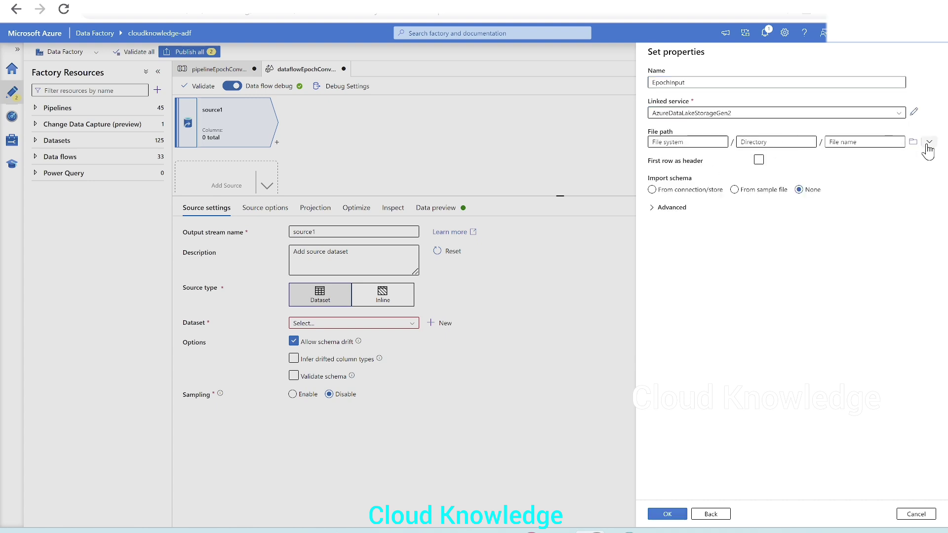
# Set the dataset's file path to EpochInput.csv in the TestEmpInput folder of testinput
pyautogui.click(912, 142)
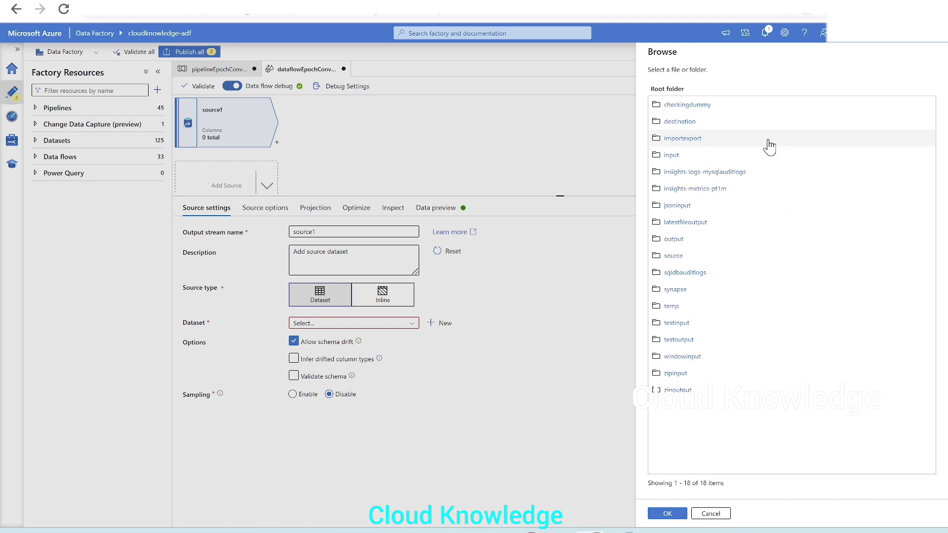
pyautogui.click(678, 324)
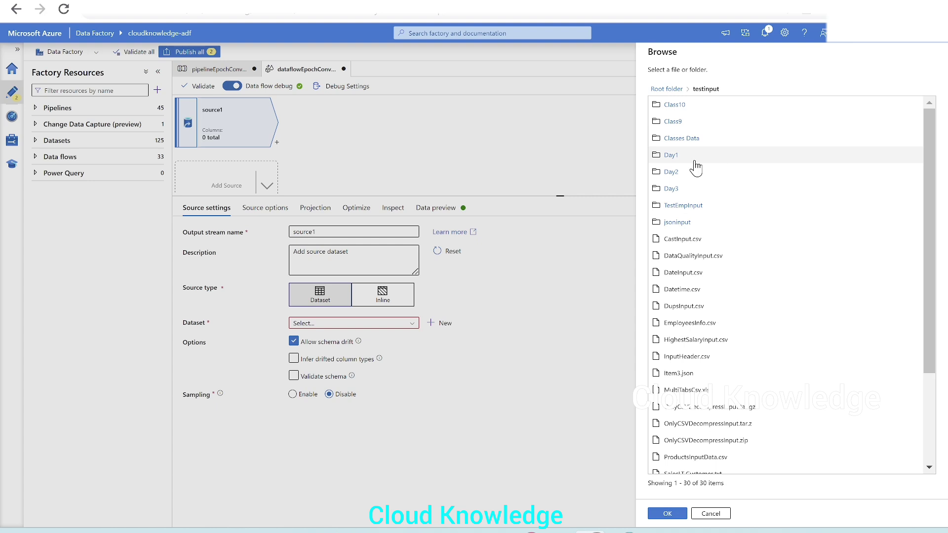
pyautogui.click(694, 207)
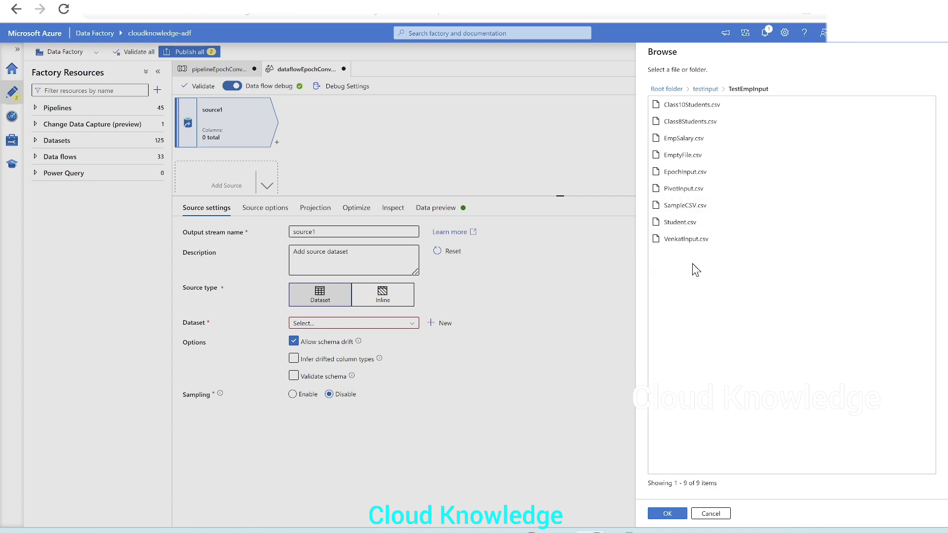
pyautogui.click(689, 172)
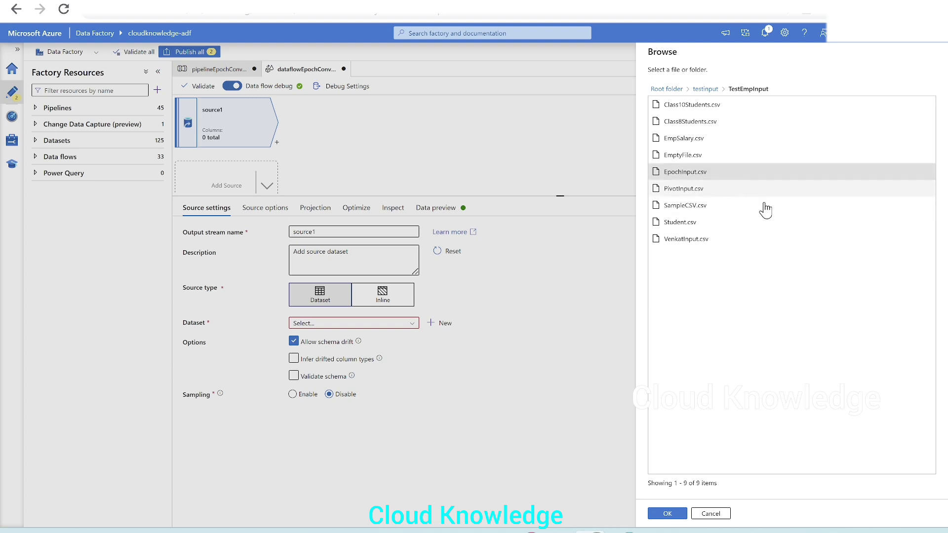
pyautogui.click(667, 513)
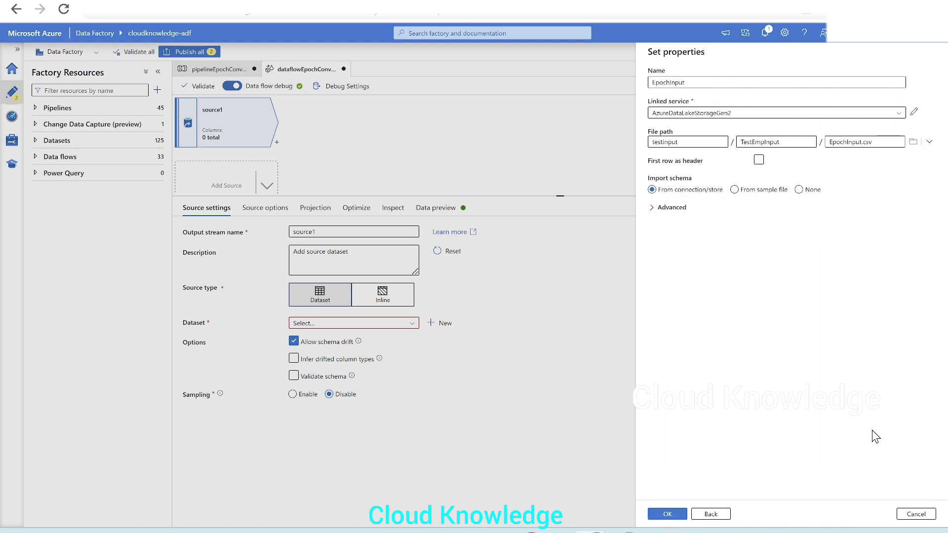
# Treat the first row as header, set schema import to None, and create the dataset
pyautogui.click(759, 160)
pyautogui.click(808, 194)
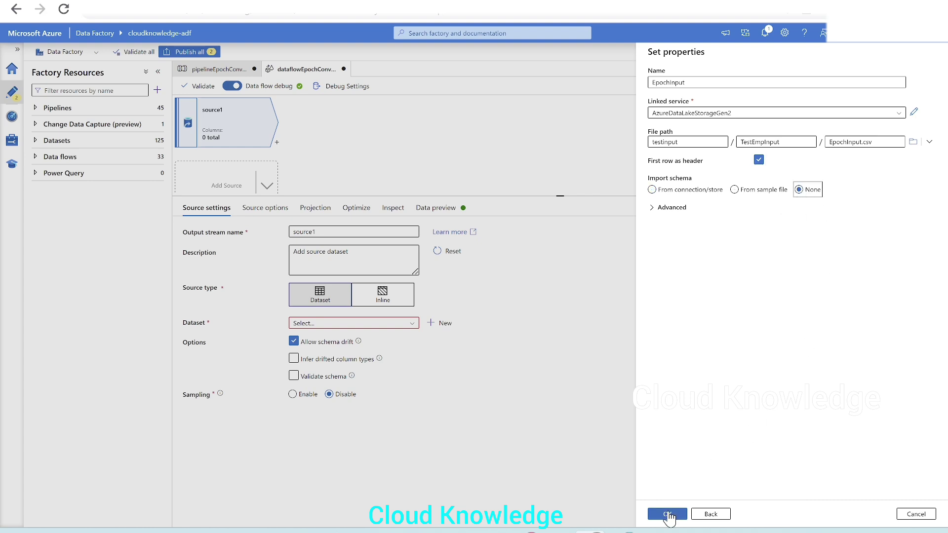
pyautogui.click(667, 519)
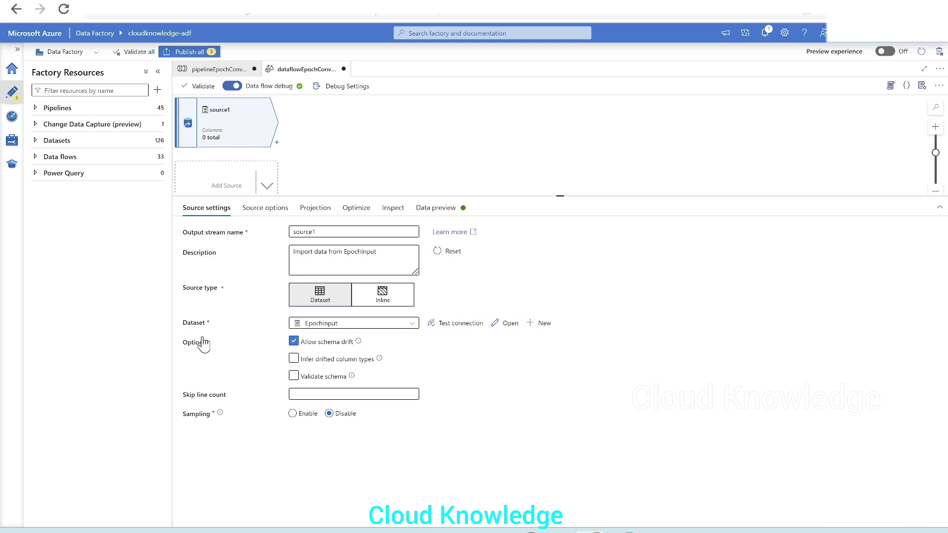
# Load the data preview of source1 to examine the epoch values read from the file
pyautogui.click(436, 209)
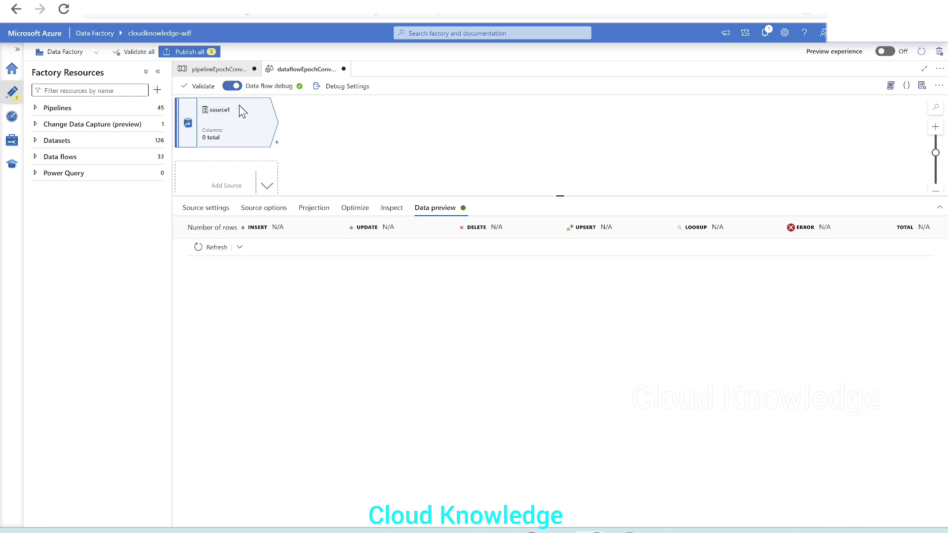
pyautogui.click(210, 251)
pyautogui.moveTo(349, 196); pyautogui.dragTo(349, 228)
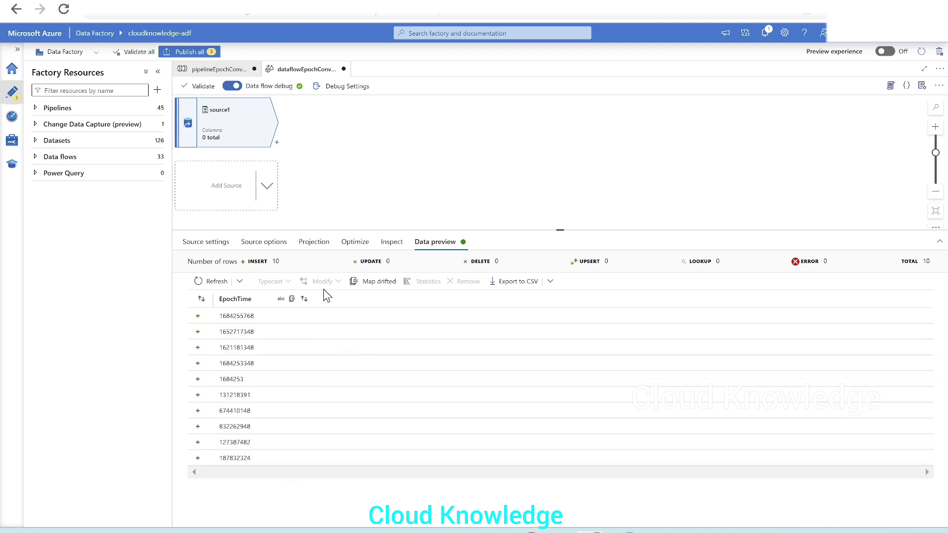
# Import the projection for source1 to bring in its column schema
pyautogui.click(315, 245)
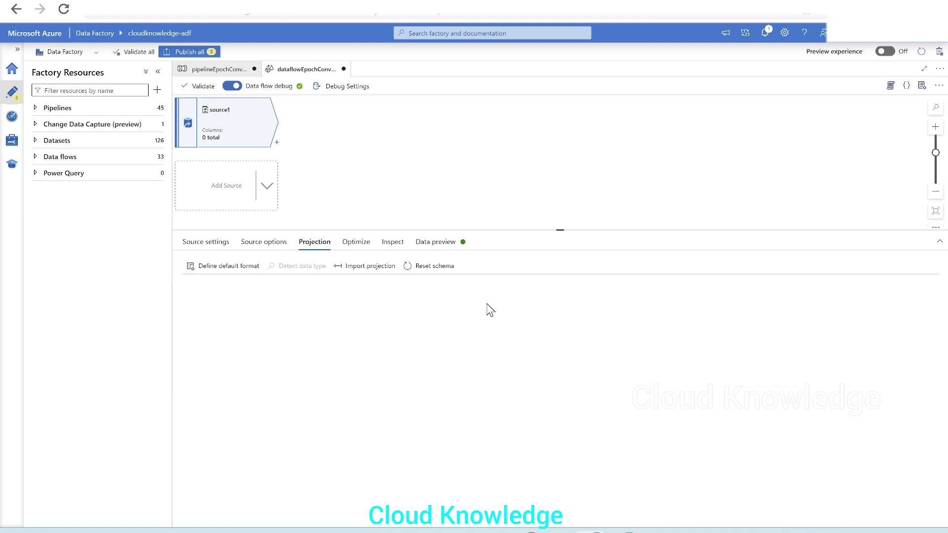
pyautogui.click(368, 270)
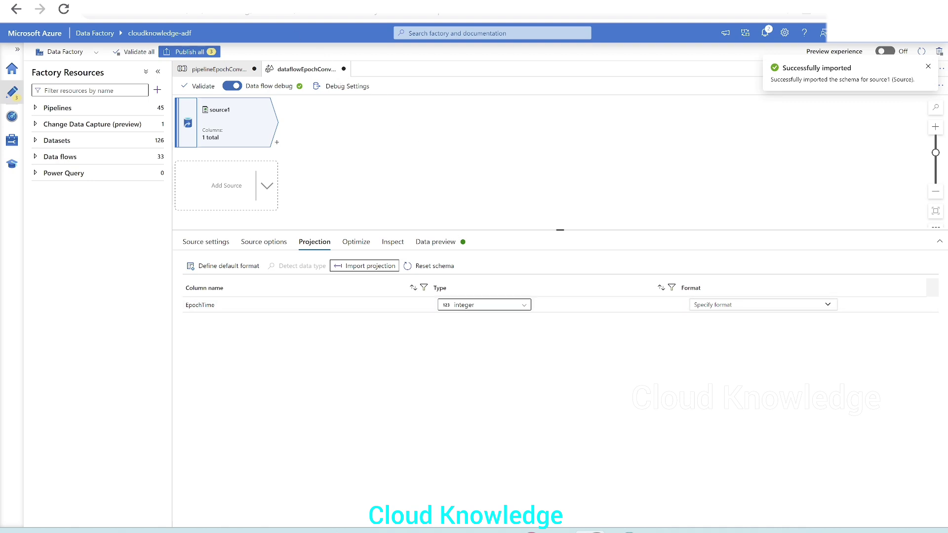
pyautogui.click(327, 16)
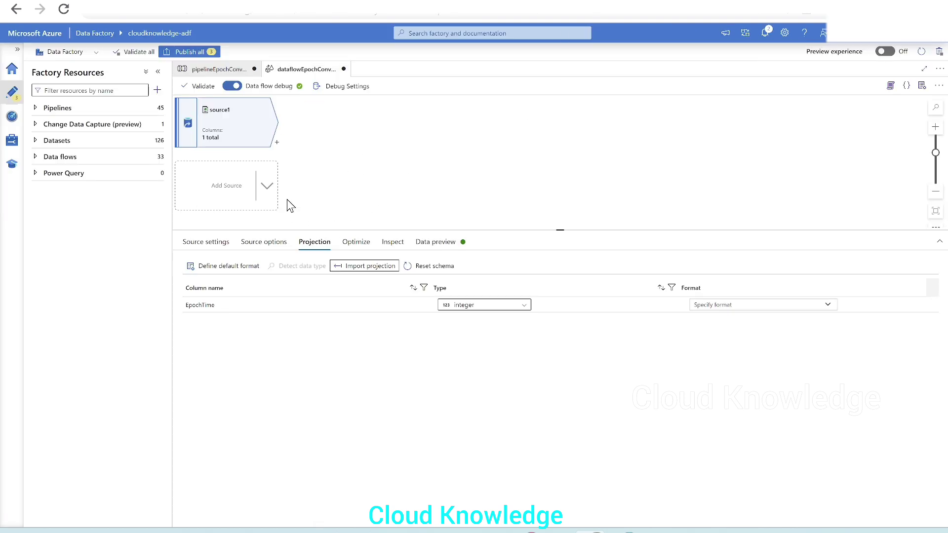
# Add a Derived Column transformation after source1 and enlarge its settings area
pyautogui.click(273, 144)
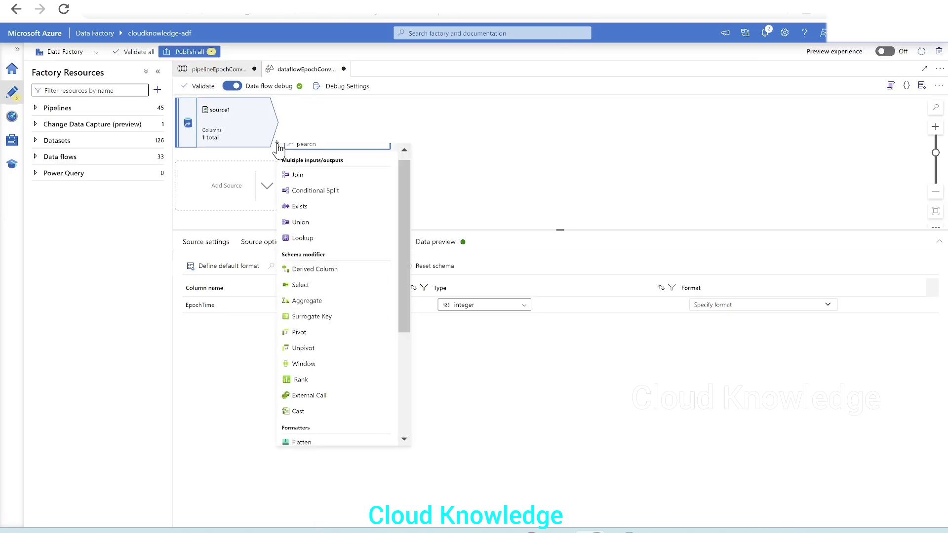
pyautogui.click(328, 271)
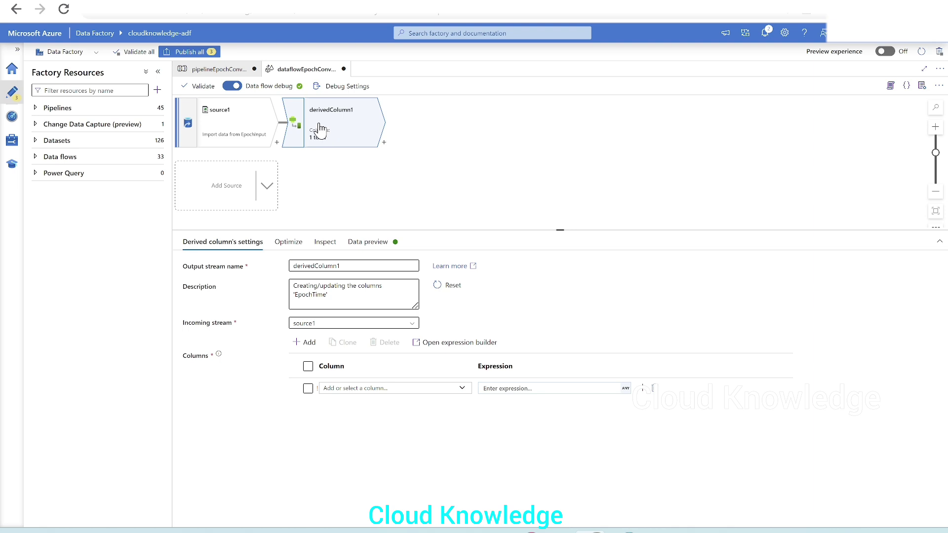
pyautogui.moveTo(348, 230); pyautogui.dragTo(349, 193)
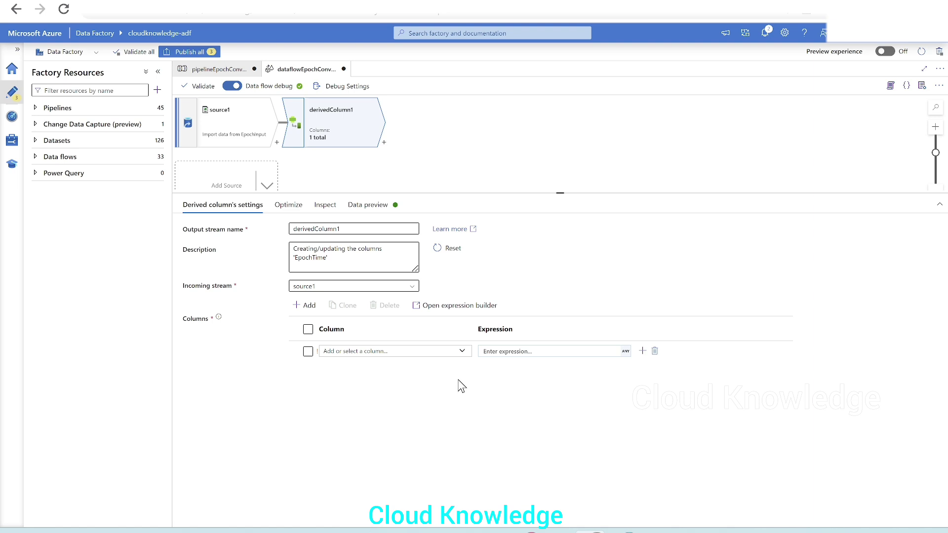
# Define the derived column EpochTime with the input column EpochTime as its expression and save it
pyautogui.click(401, 354)
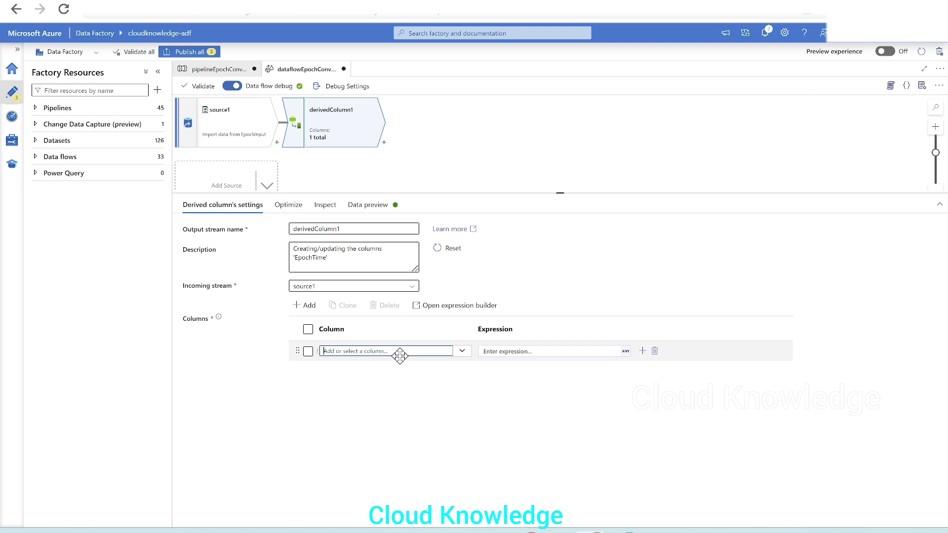
pyautogui.click(463, 351)
pyautogui.click(376, 367)
pyautogui.click(499, 351)
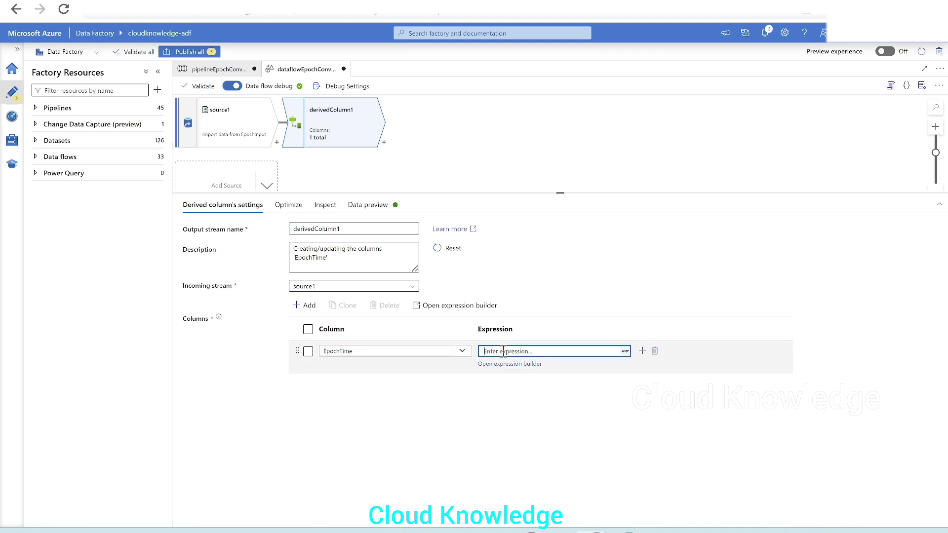
pyautogui.click(505, 365)
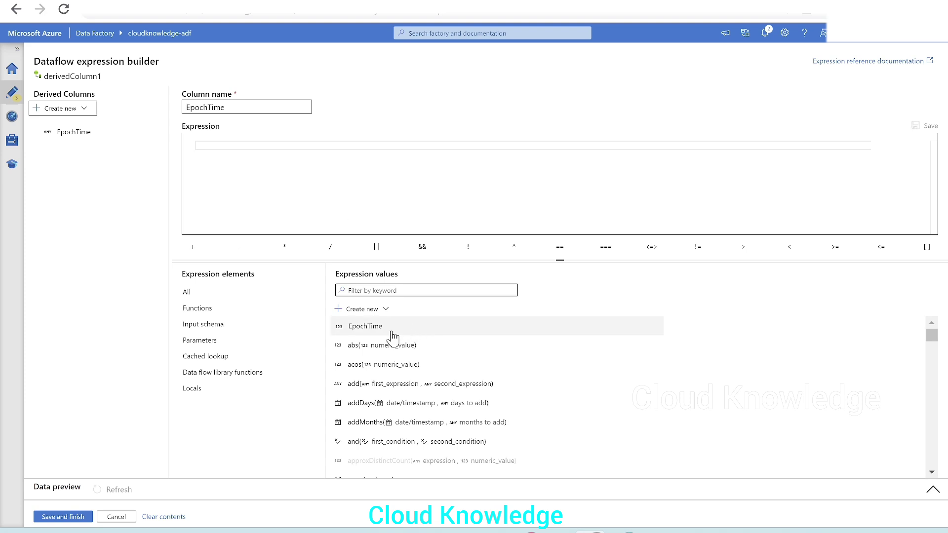
pyautogui.click(371, 332)
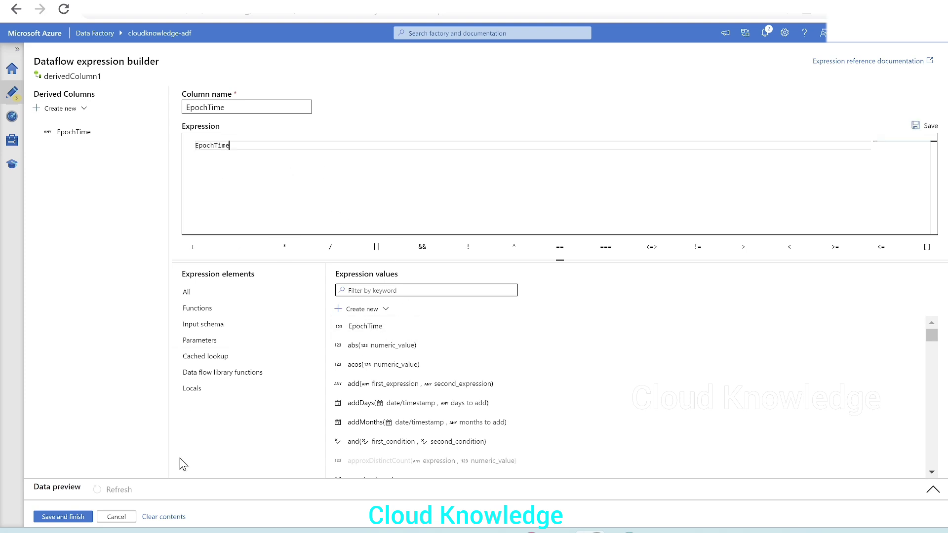
pyautogui.click(65, 517)
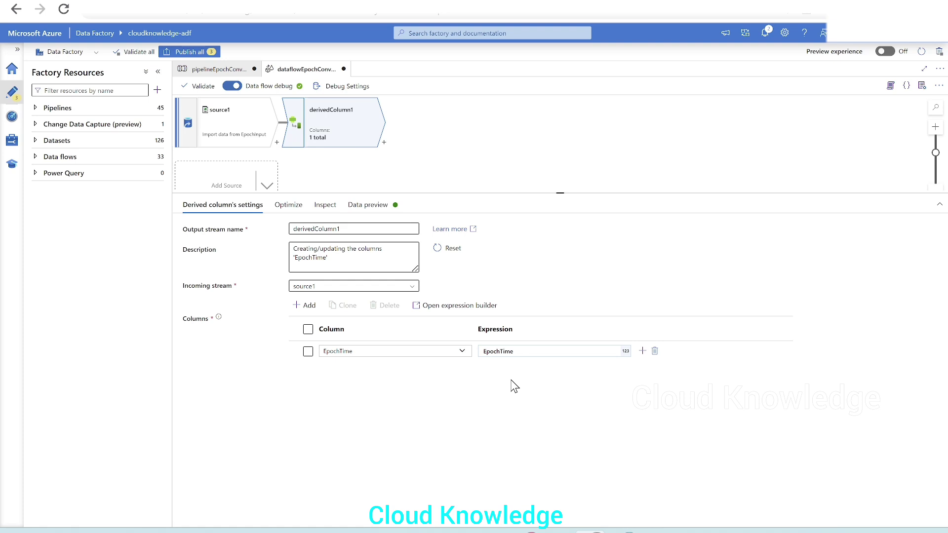
# Add a second derived column named DateCol and open the expression builder for it
pyautogui.click(307, 306)
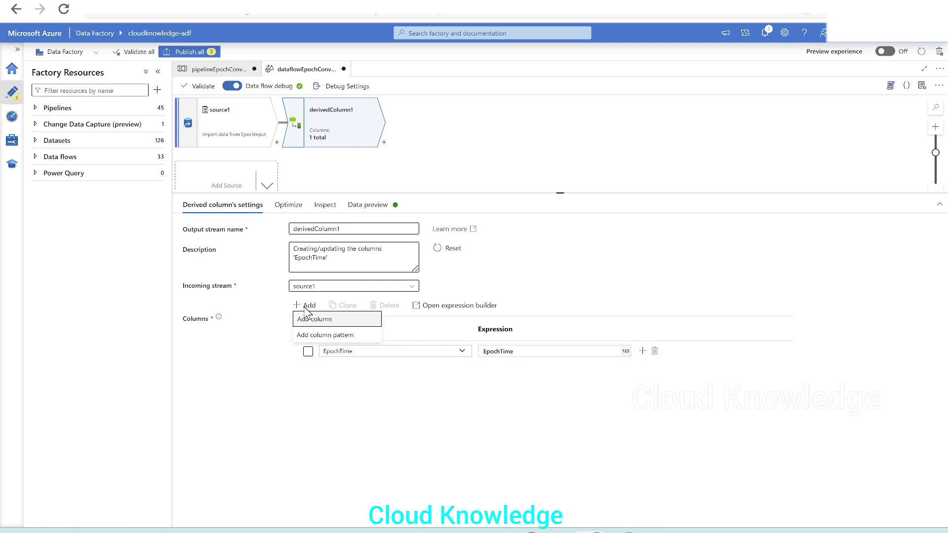
pyautogui.click(333, 320)
pyautogui.click(375, 371)
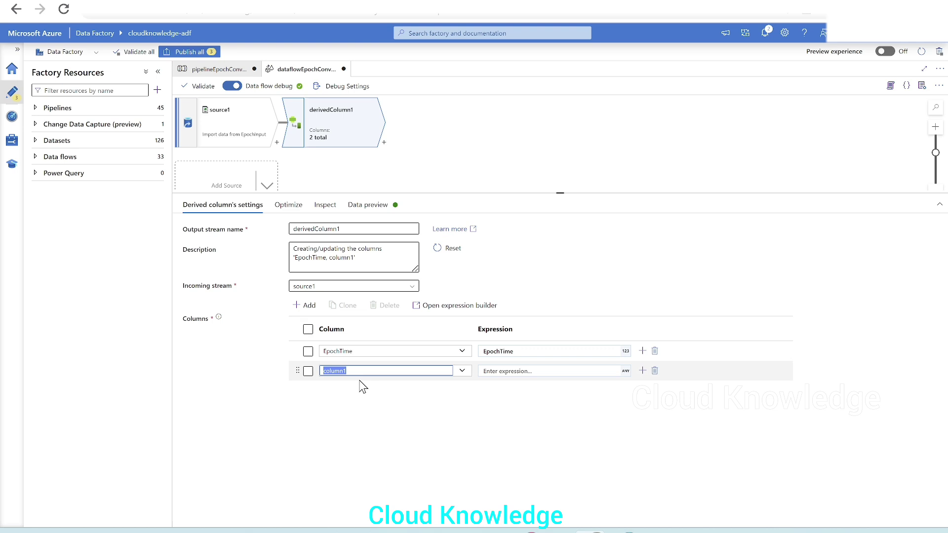
pyautogui.write('DateCol')
pyautogui.click(556, 371)
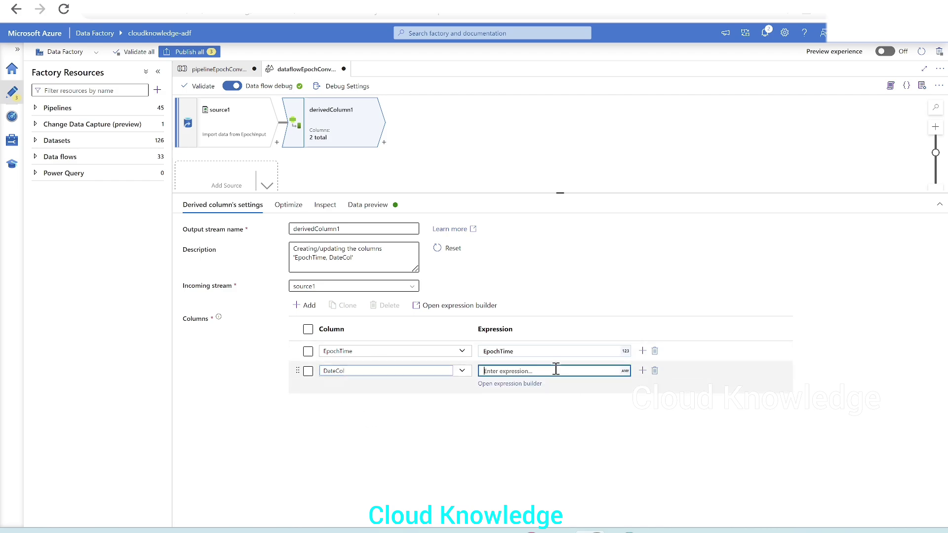
pyautogui.click(514, 384)
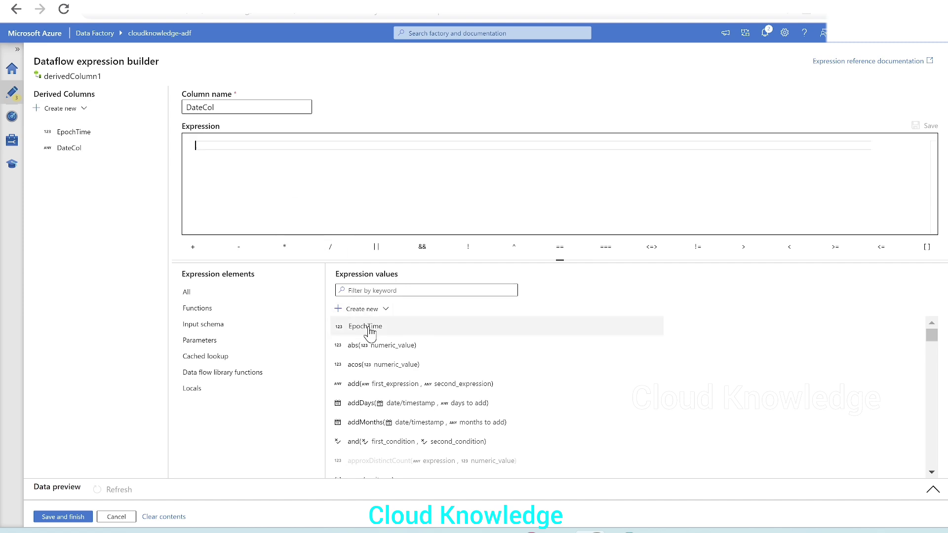
# Filter the expression values by totime and insert the toTimestamp function into the DateCol expression
pyautogui.click(376, 291)
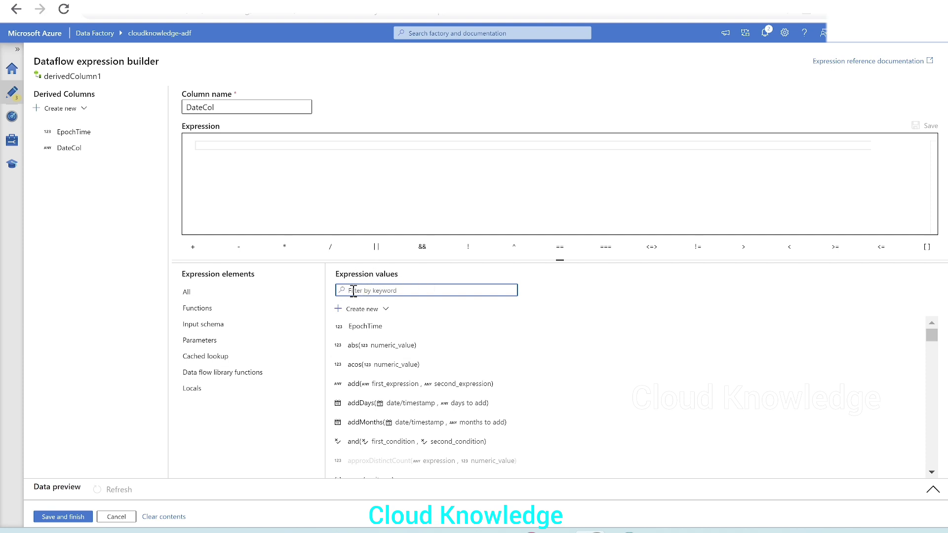
pyautogui.write('to')
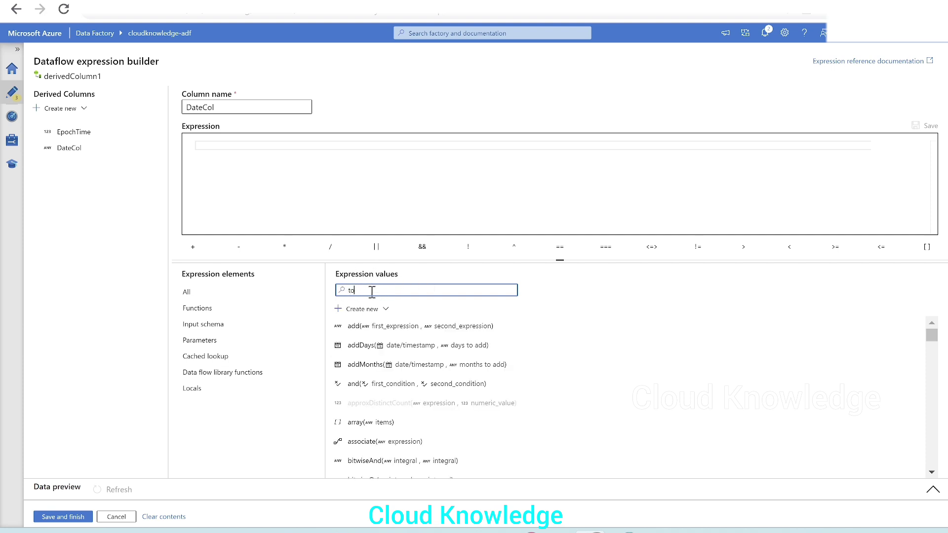
pyautogui.write('time')
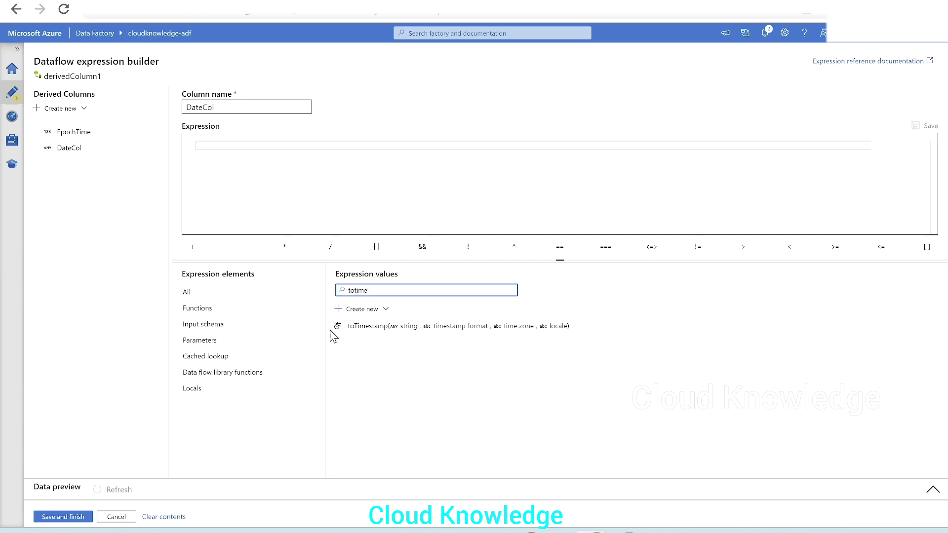
pyautogui.moveTo(361, 334)
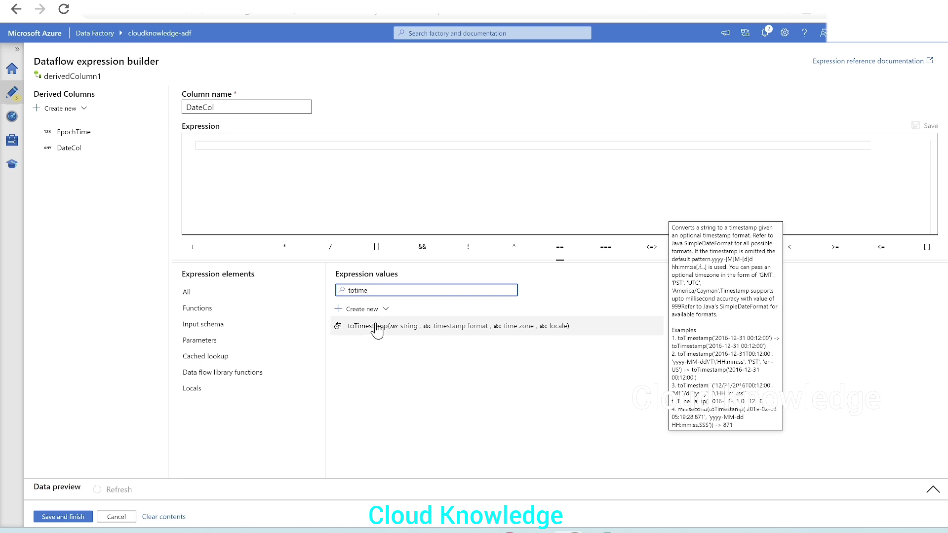
pyautogui.click(376, 328)
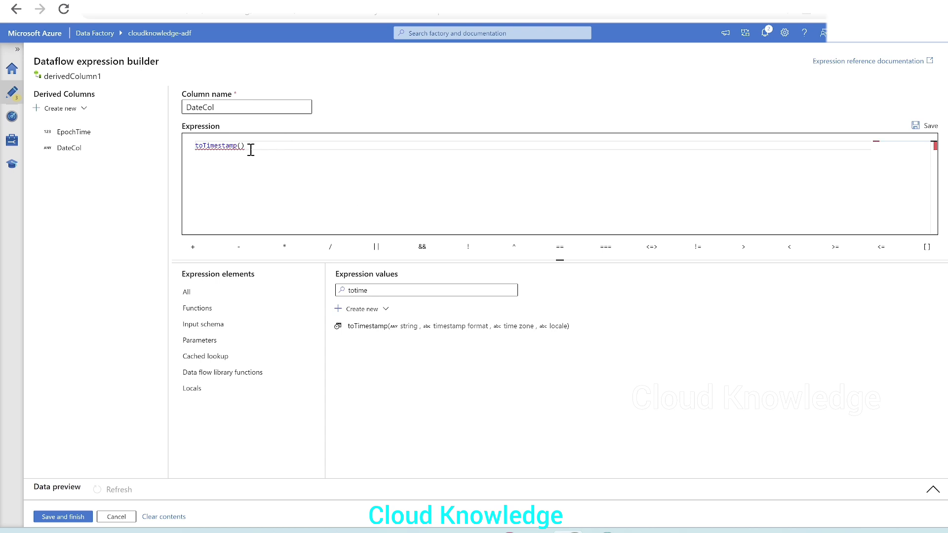
# Complete the DateCol expression as toTimestamp(EpochTime,'yyyy-mm-dd')
pyautogui.moveTo(212, 149)
pyautogui.moveTo(392, 292); pyautogui.dragTo(290, 293)
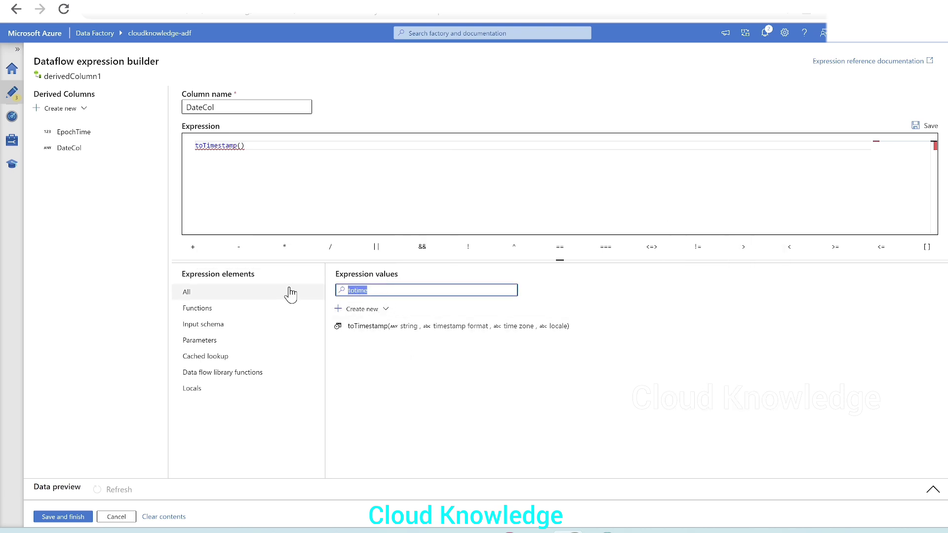
pyautogui.press('BackSpace')
pyautogui.click(368, 327)
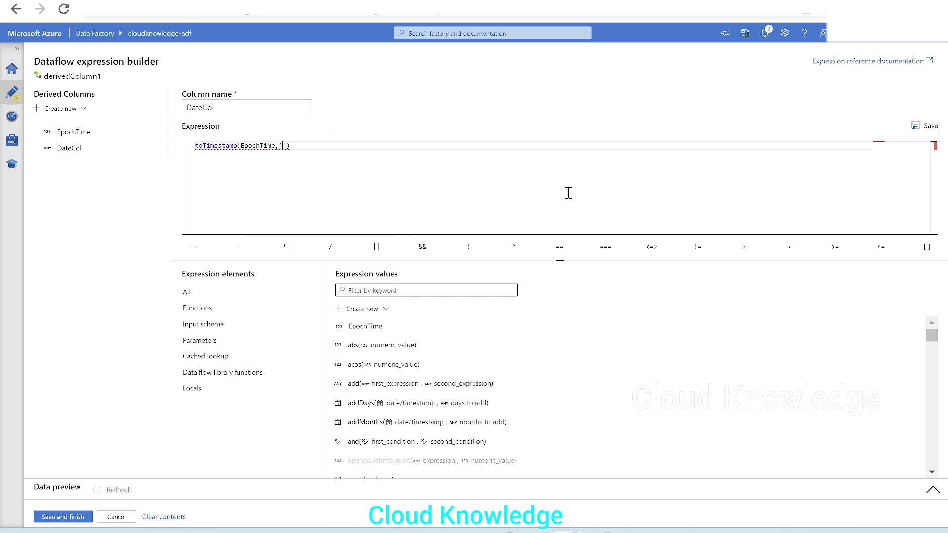
pyautogui.write('yyyy-mm-dd')
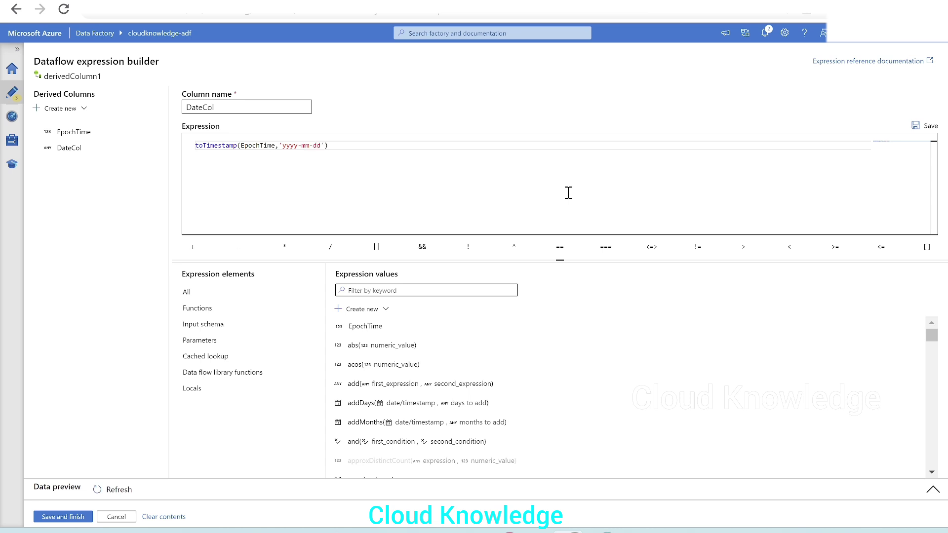
# Refresh the data preview, enlarge its area and examine the DateCol output against the EpochTime values
pyautogui.click(118, 492)
pyautogui.click(118, 491)
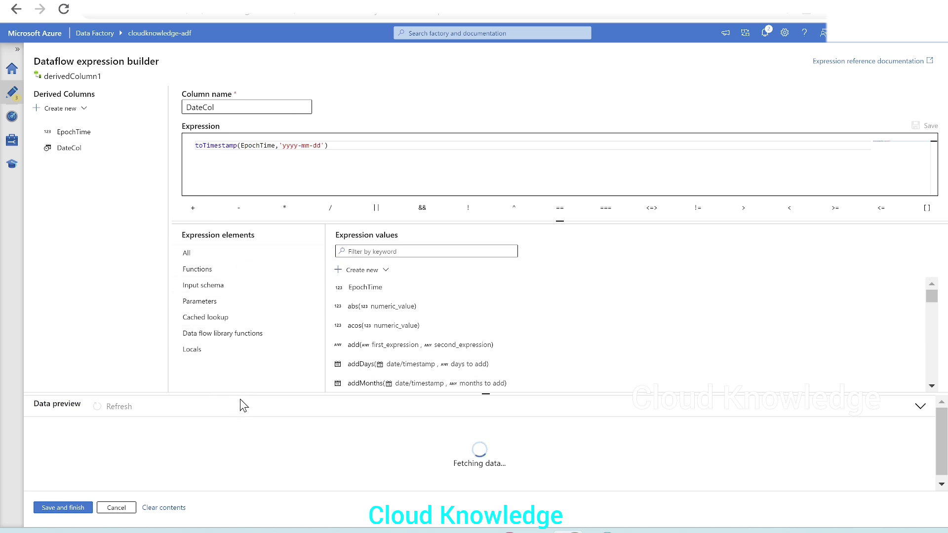
pyautogui.moveTo(238, 396); pyautogui.dragTo(248, 367)
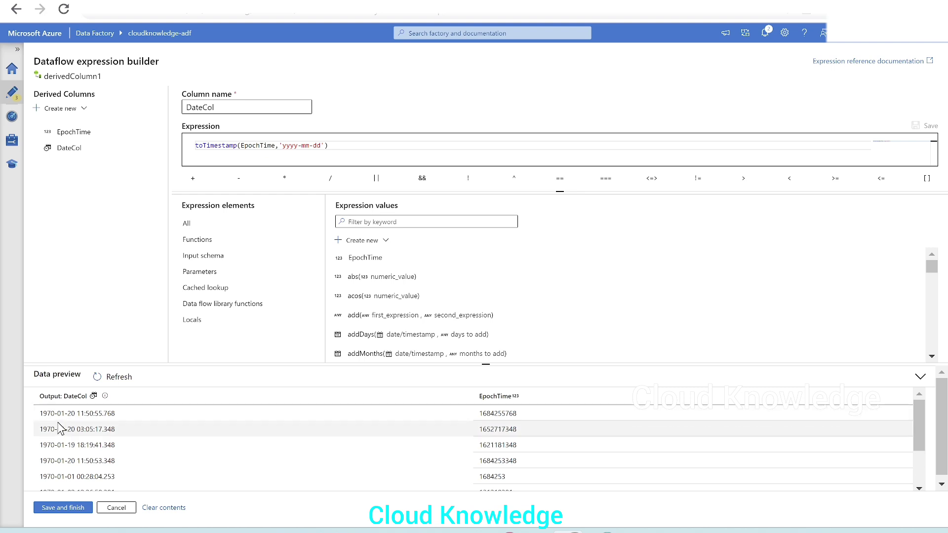
pyautogui.scroll(-2, 98, 444)
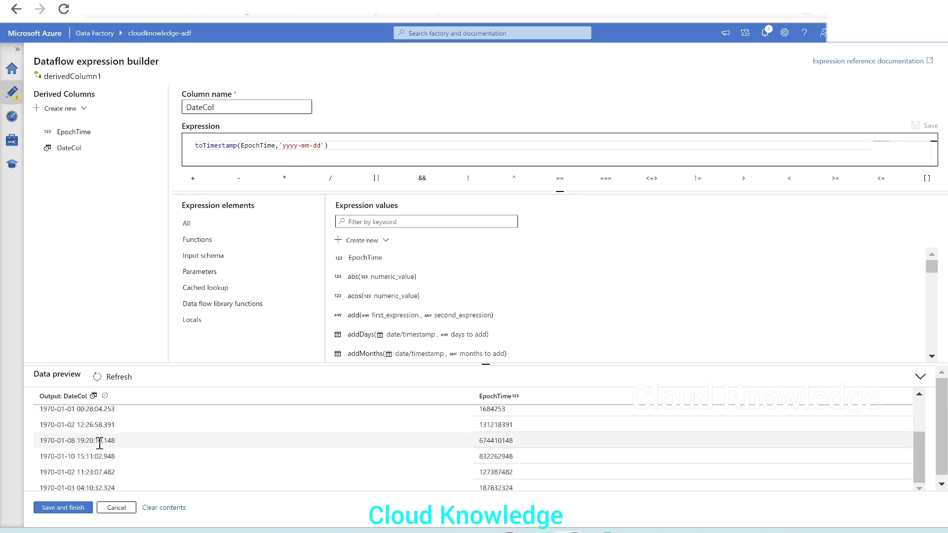
pyautogui.scroll(2, 114, 455)
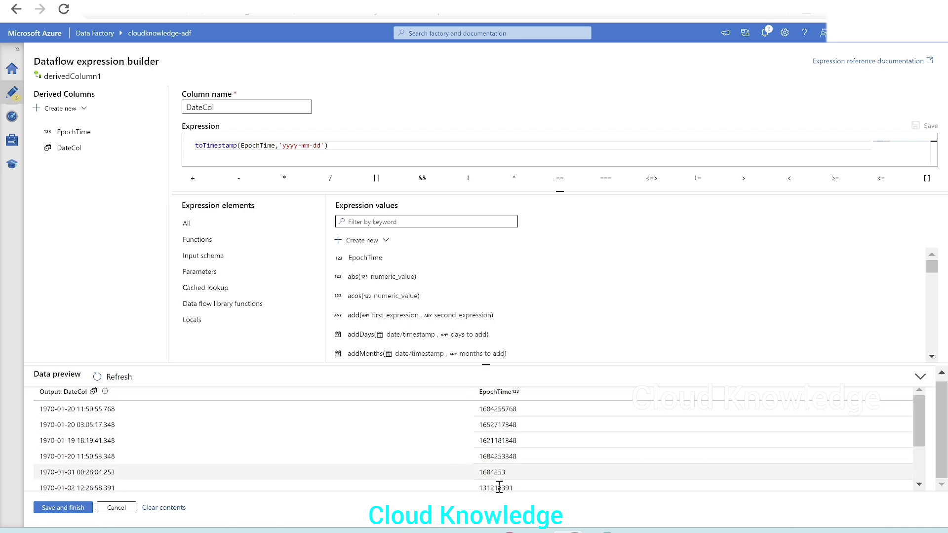
# Switch to the EpochConverter page and read the explanation of which unit and start date epoch time uses
pyautogui.hotkey('ctrl', 'Tab')
pyautogui.scroll(5, 243, 182)
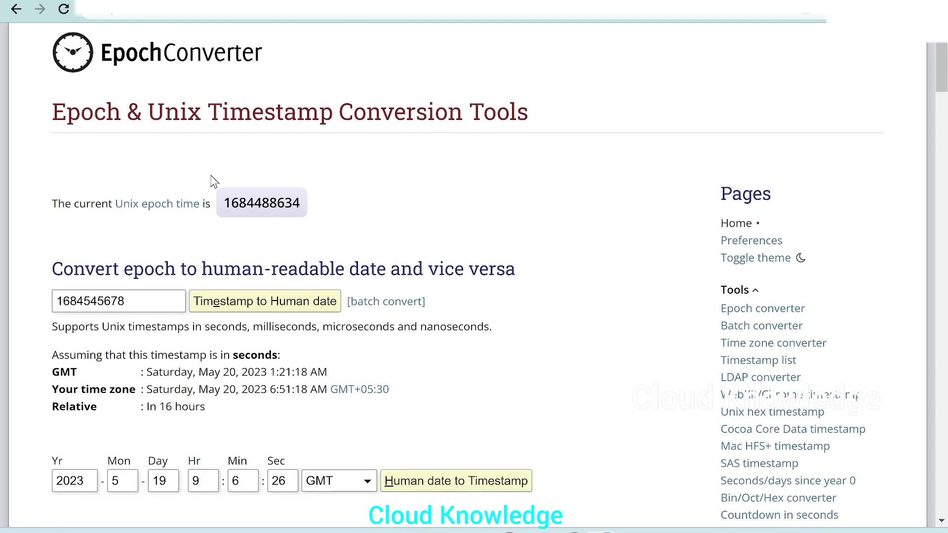
pyautogui.scroll(-15, 255, 279)
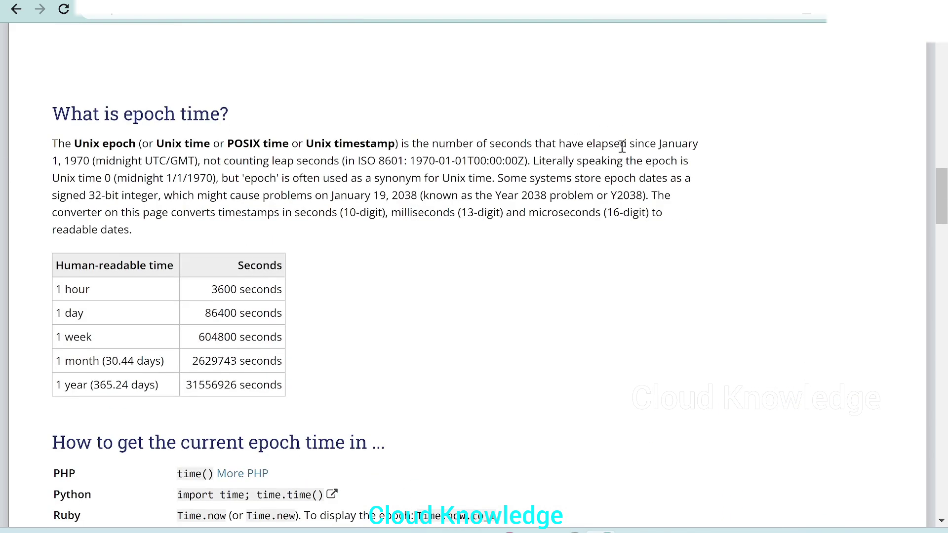
pyautogui.moveTo(663, 143); pyautogui.dragTo(92, 161)
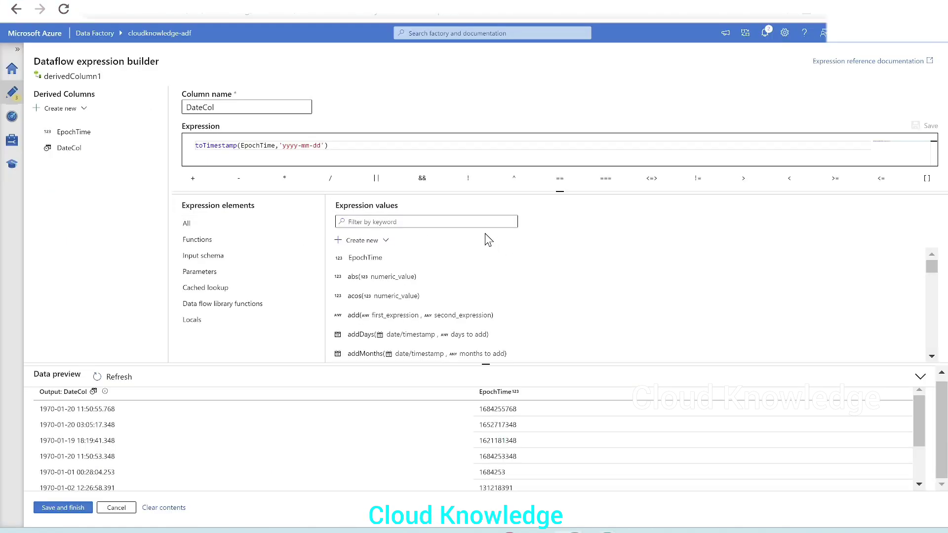
# Back in Azure Data Factory, wrap EpochTime in seconds() so the expression reads toTimestamp(seconds(EpochTime),'yyyy-mm-dd')
pyautogui.click(238, 145)
pyautogui.click(242, 145)
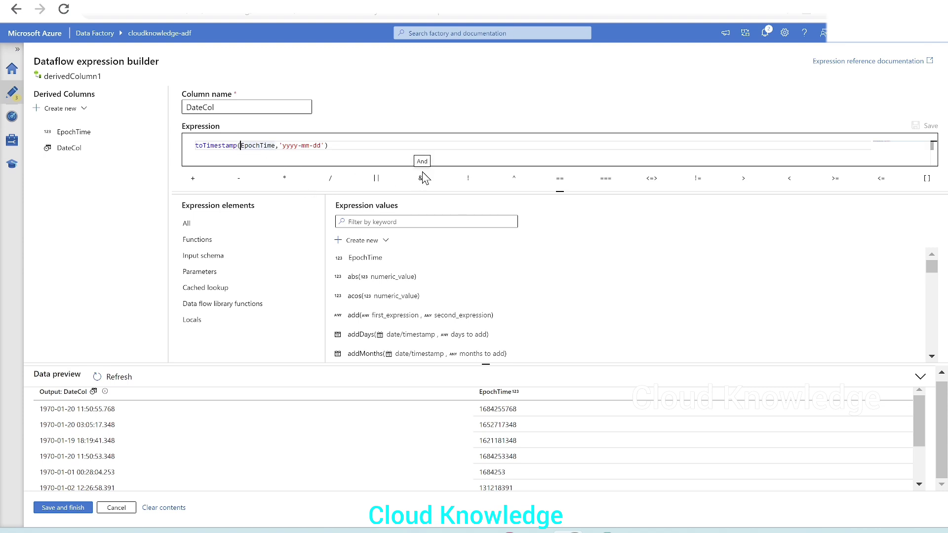
pyautogui.write('seconds')
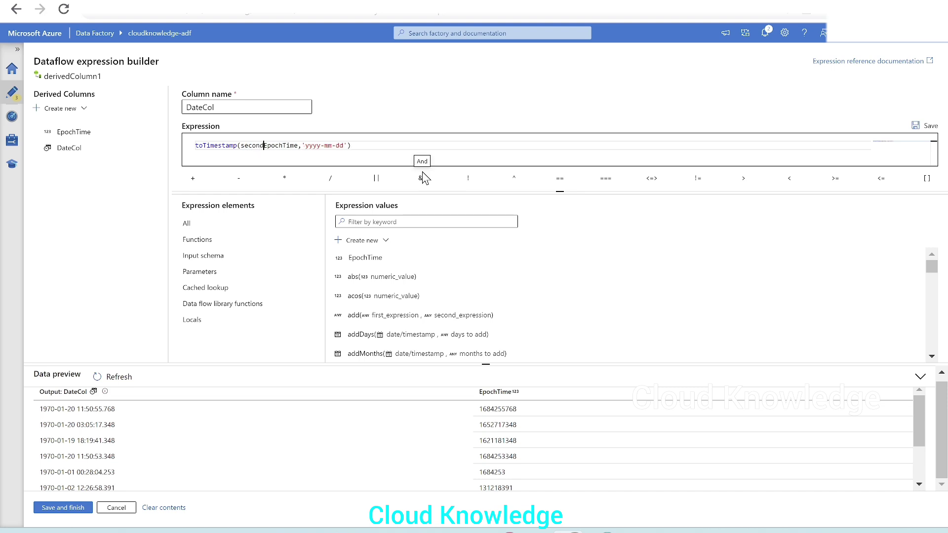
pyautogui.write('(')
pyautogui.moveTo(257, 151)
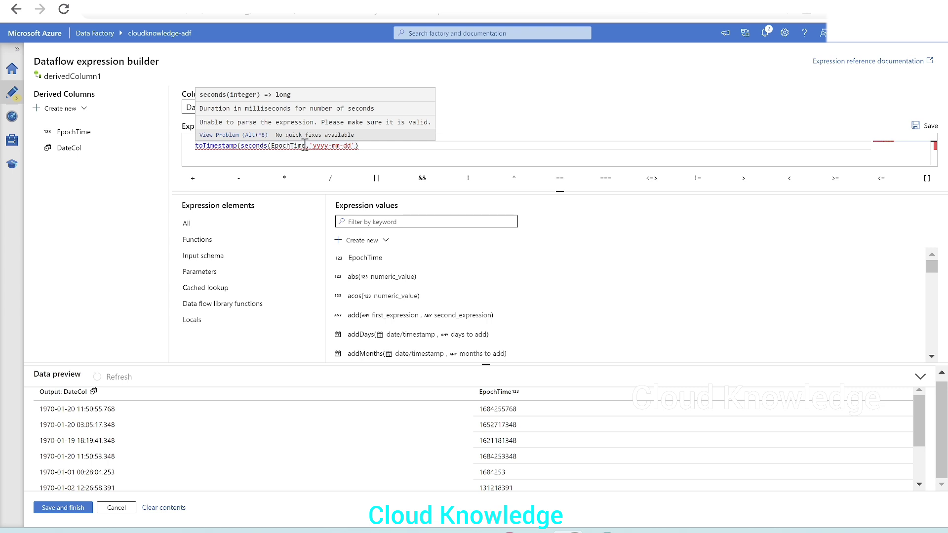
pyautogui.write(')')
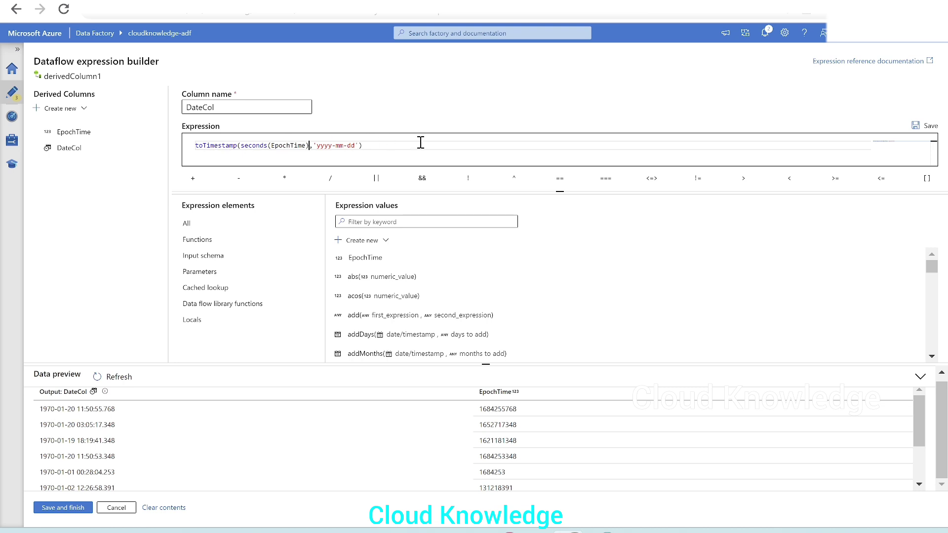
# Refresh the data preview and examine the DateCol dates produced by the revised expression
pyautogui.click(117, 378)
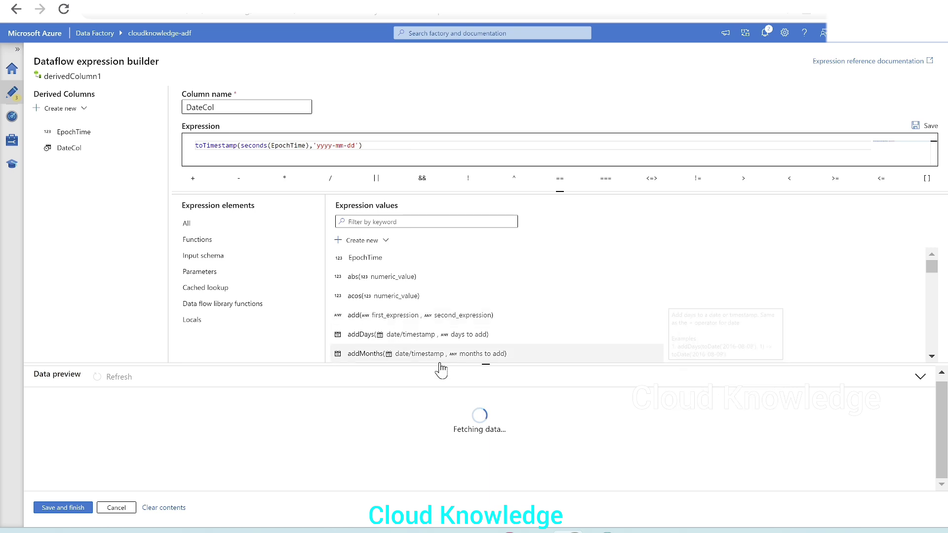
pyautogui.scroll(-5, 380, 358)
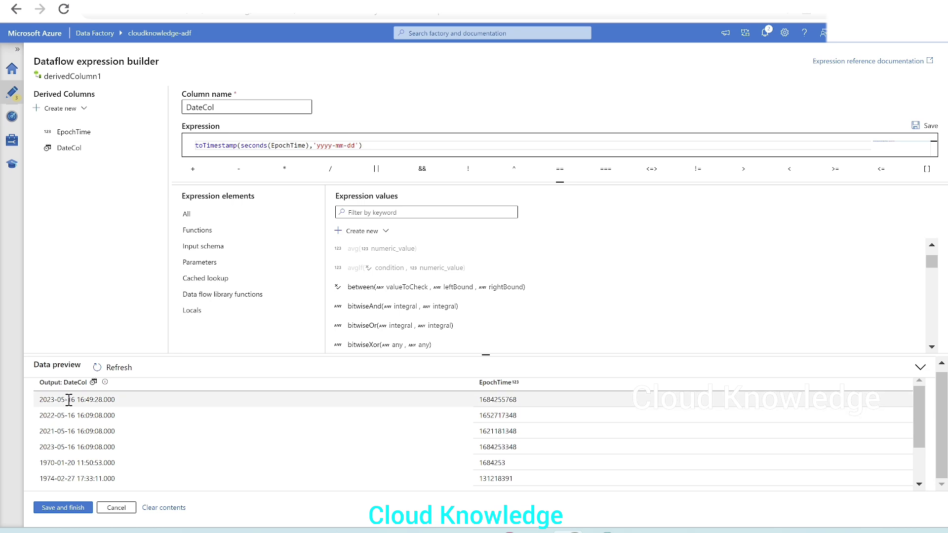
pyautogui.moveTo(69, 401)
pyautogui.mouseDown()
pyautogui.moveTo(45, 410)
pyautogui.moveTo(63, 417)
pyautogui.mouseUp()
pyautogui.click(129, 433)
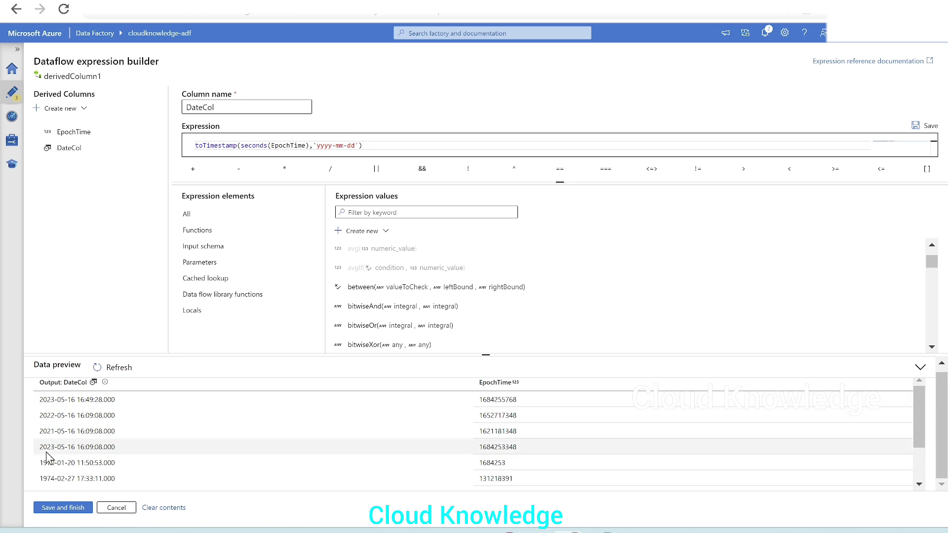
pyautogui.scroll(-2, 51, 457)
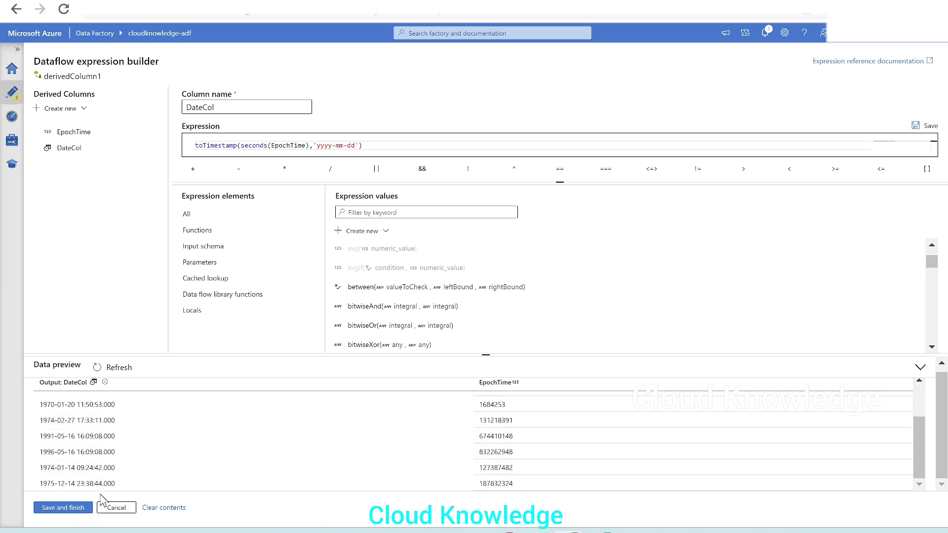
pyautogui.scroll(2, 494, 434)
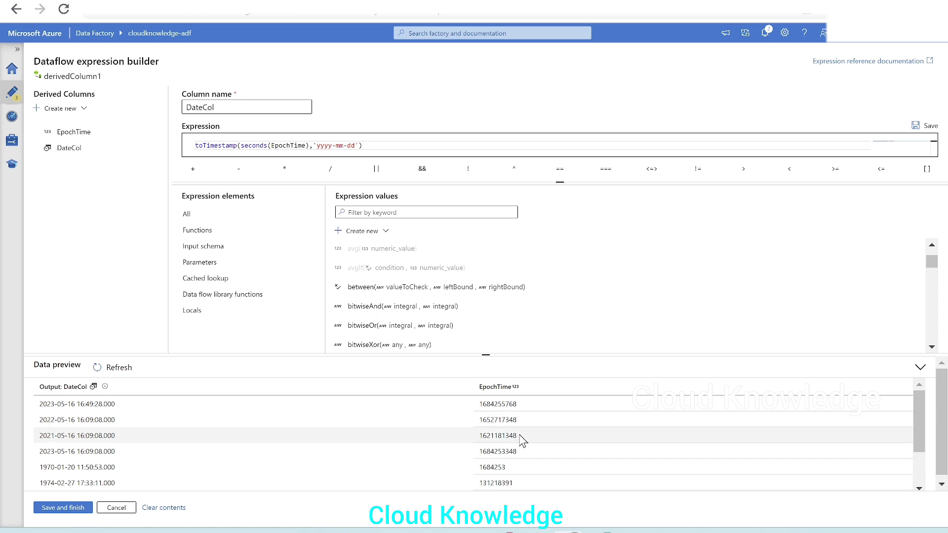
pyautogui.moveTo(515, 435); pyautogui.dragTo(472, 434)
pyautogui.hotkey('ctrl', 'c')
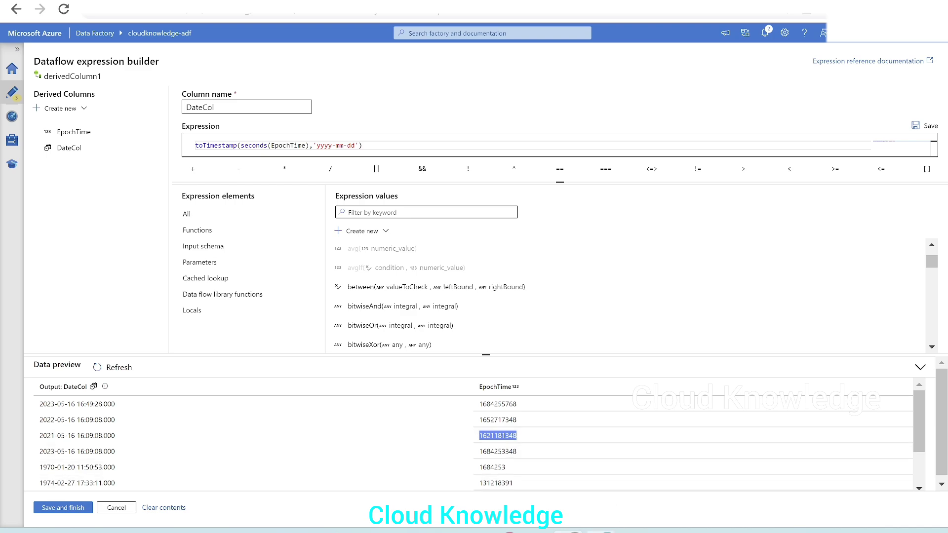
pyautogui.hotkey('ctrl', 'Tab')
pyautogui.scroll(5, 390, 257)
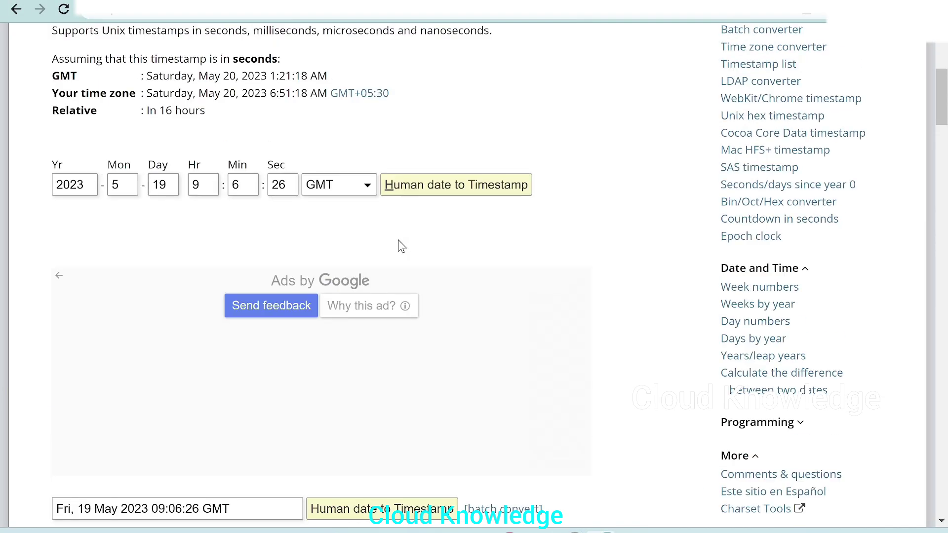
pyautogui.scroll(6, 400, 247)
pyautogui.moveTo(144, 302); pyautogui.dragTo(28, 318)
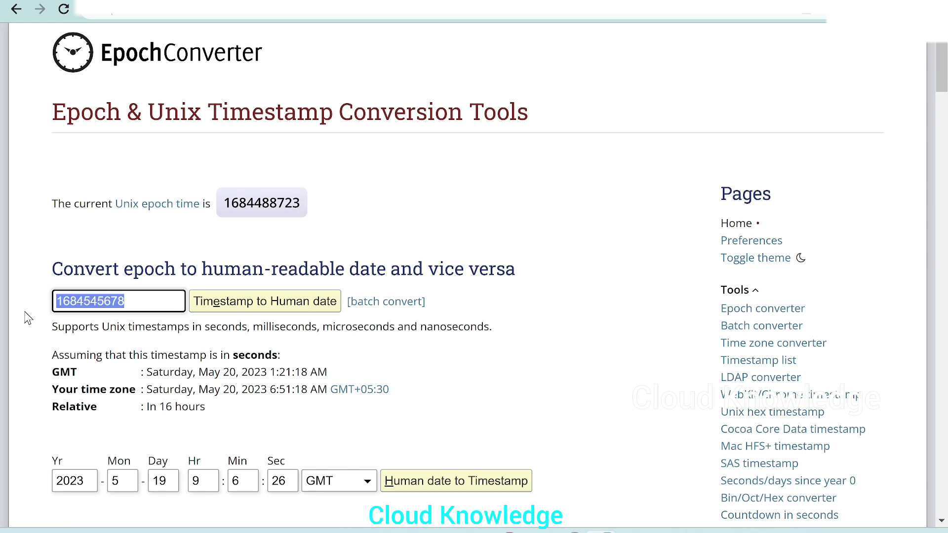
pyautogui.hotkey('ctrl', 'v')
pyautogui.click(237, 309)
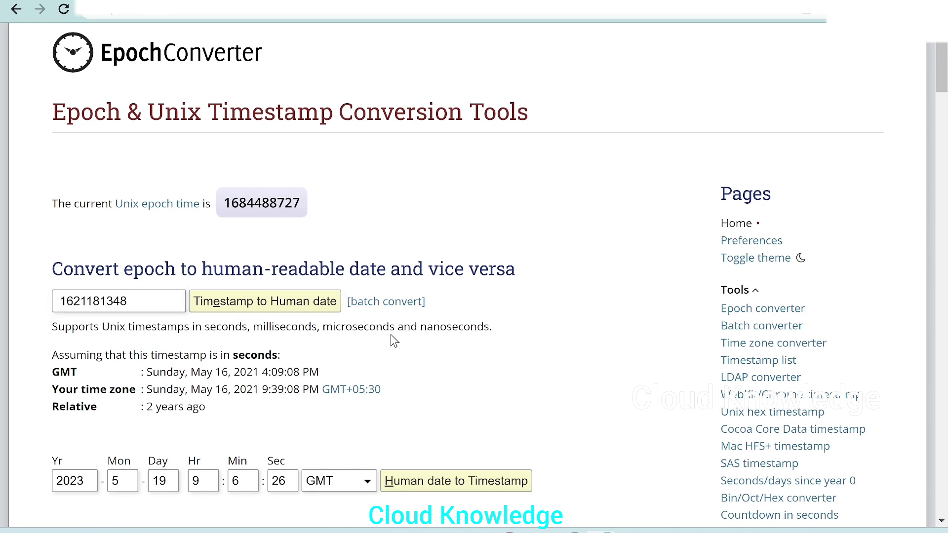
# Copy the epoch value 832262948 from the preview, convert it in EpochConverter, and compare the result with its DateCol date in Azure Data Factory
pyautogui.hotkey('ctrl', 'Tab')
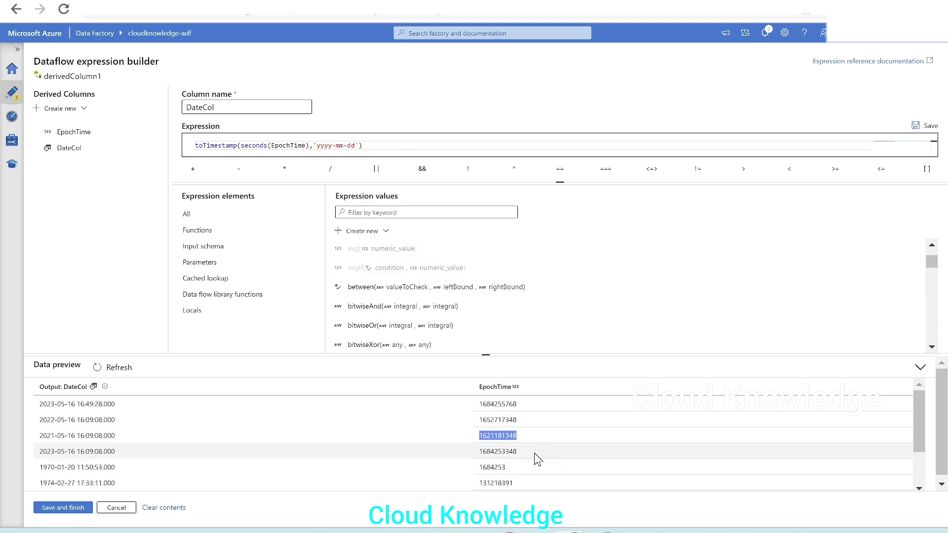
pyautogui.scroll(-1, 540, 448)
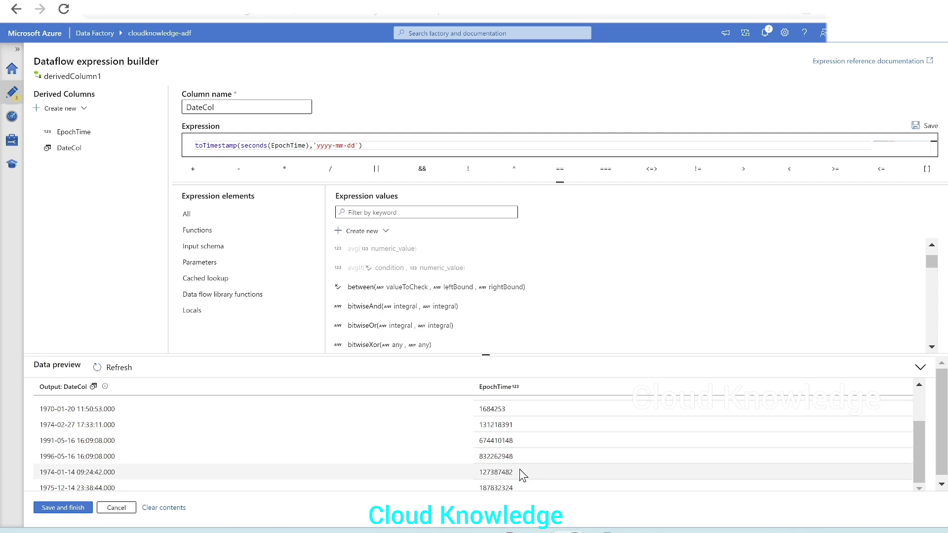
pyautogui.moveTo(517, 458); pyautogui.dragTo(473, 459)
pyautogui.hotkey('ctrl', 'c')
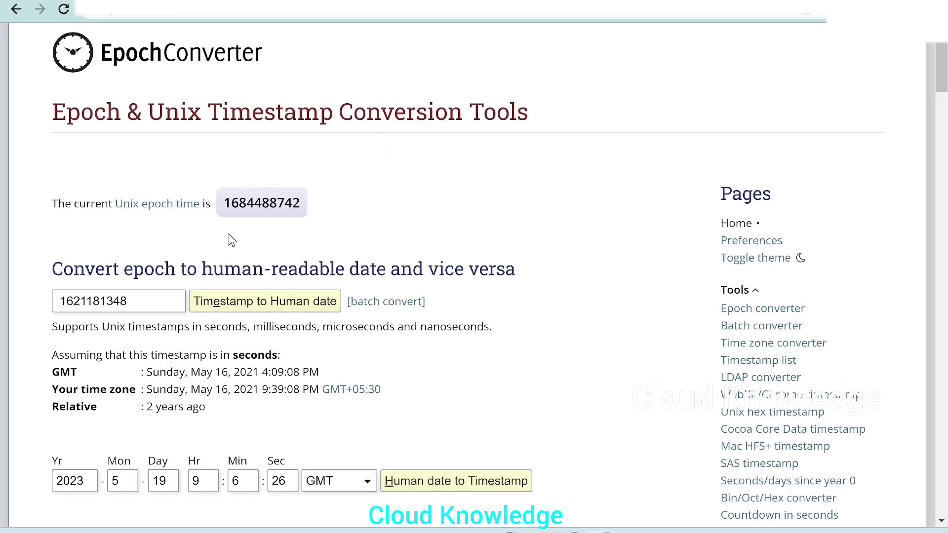
pyautogui.moveTo(163, 305); pyautogui.dragTo(43, 318)
pyautogui.hotkey('ctrl', 'v')
pyautogui.click(252, 311)
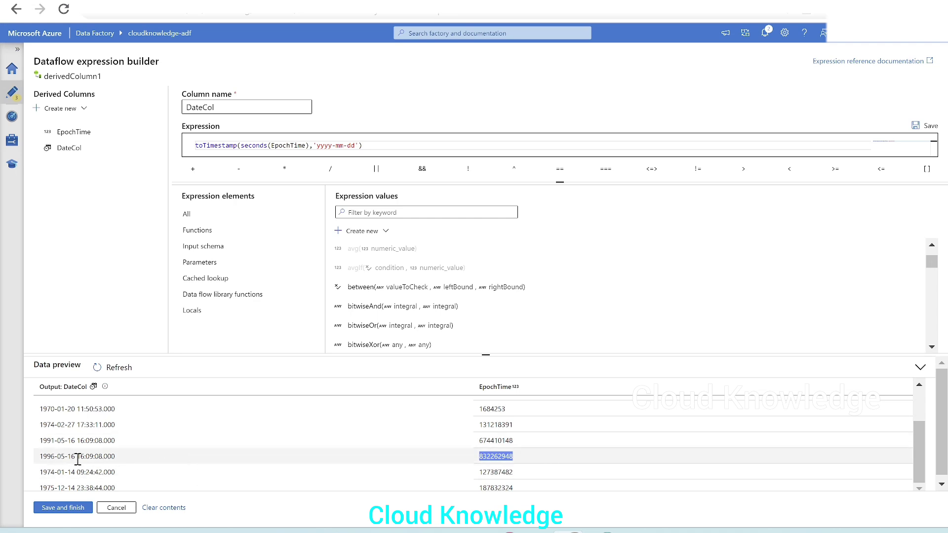
pyautogui.moveTo(77, 459); pyautogui.dragTo(38, 464)
pyautogui.click(38, 463)
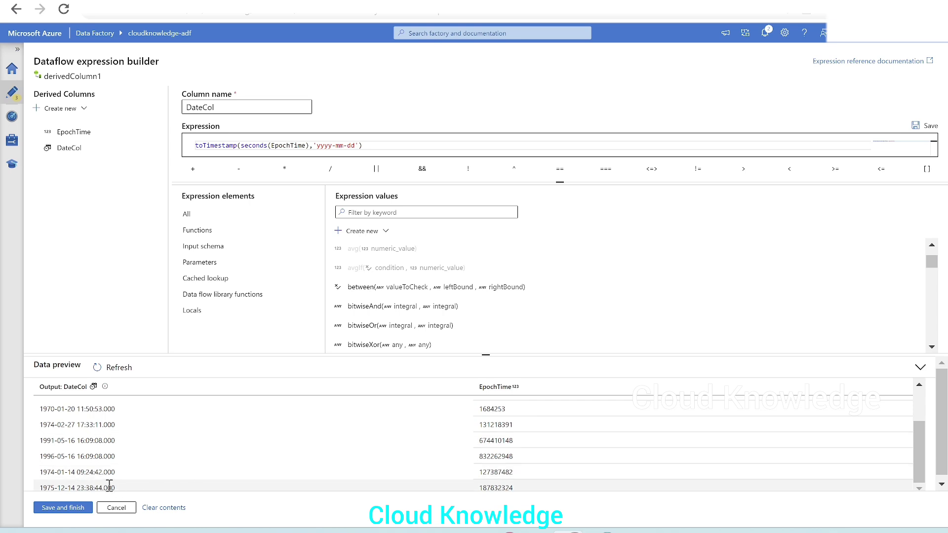
# Save the DateCol expression, close the expression builder, and view the data preview of derivedColumn1
pyautogui.scroll(-1, 110, 488)
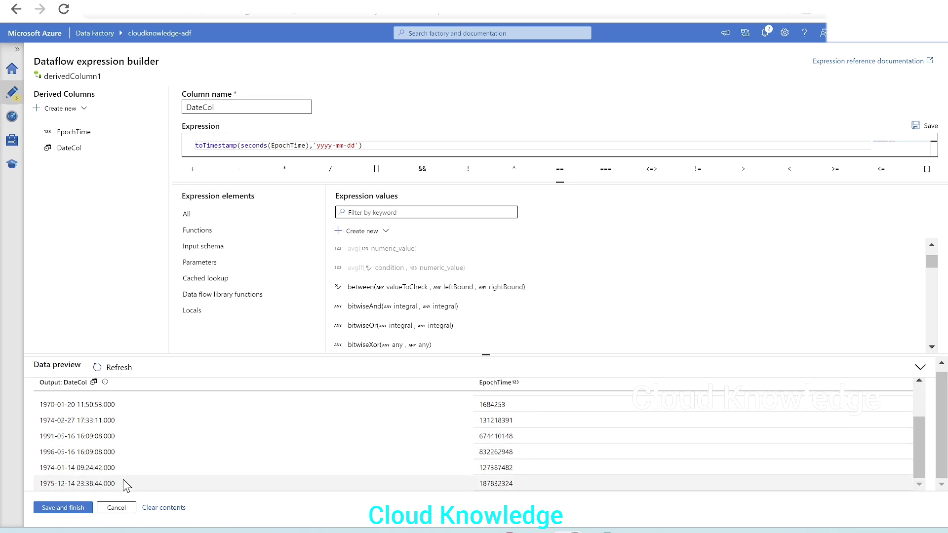
pyautogui.click(62, 509)
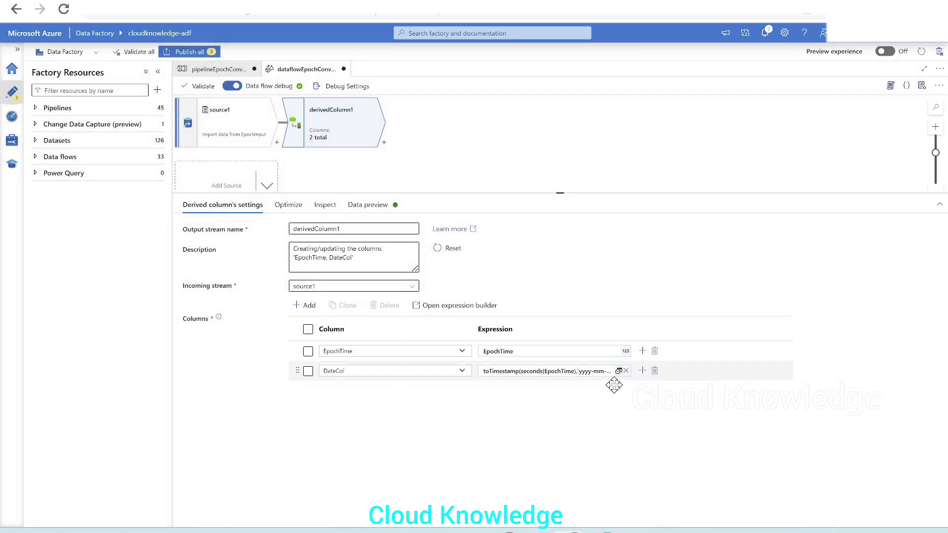
pyautogui.click(370, 212)
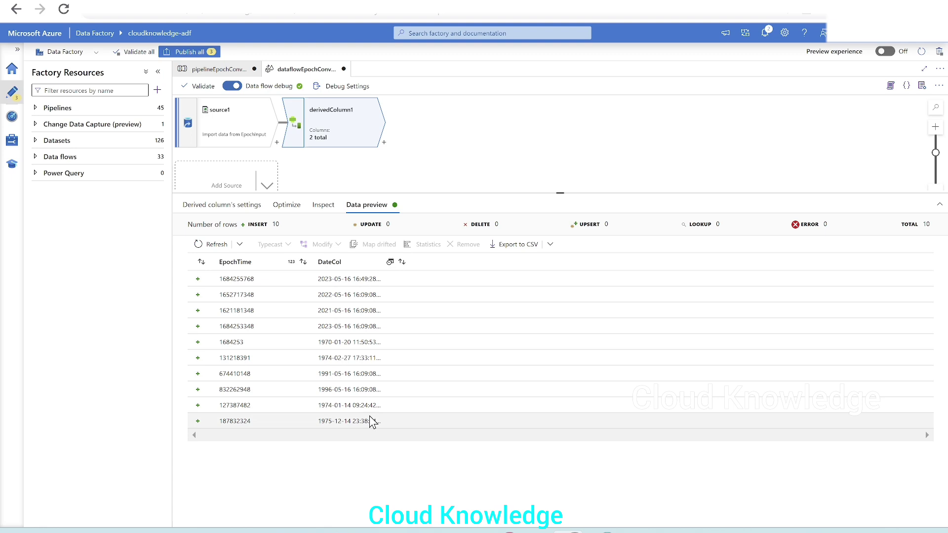
# Add a Sink transformation after derivedColumn1 in the data flow
pyautogui.click(394, 150)
pyautogui.click(384, 142)
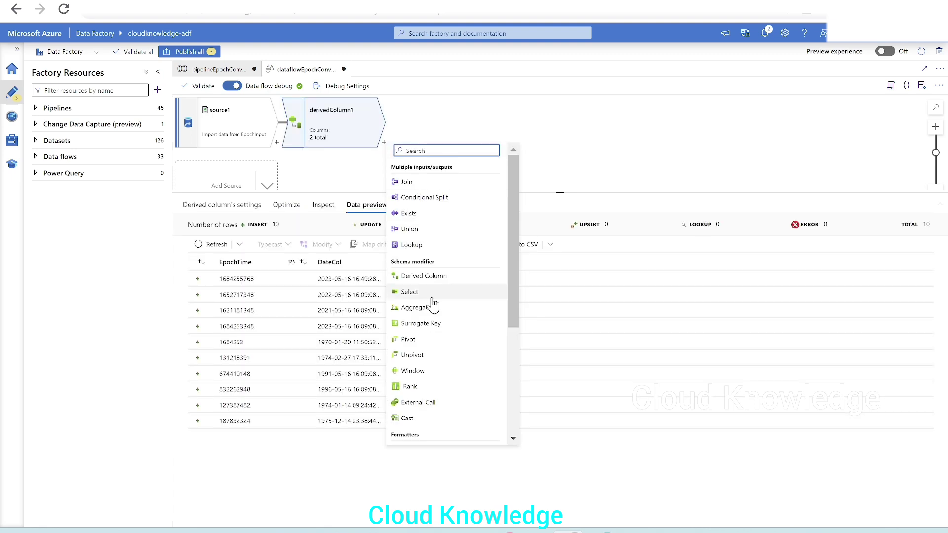
pyautogui.scroll(-3, 461, 321)
pyautogui.scroll(3, 470, 330)
pyautogui.scroll(-5, 475, 332)
pyautogui.click(421, 439)
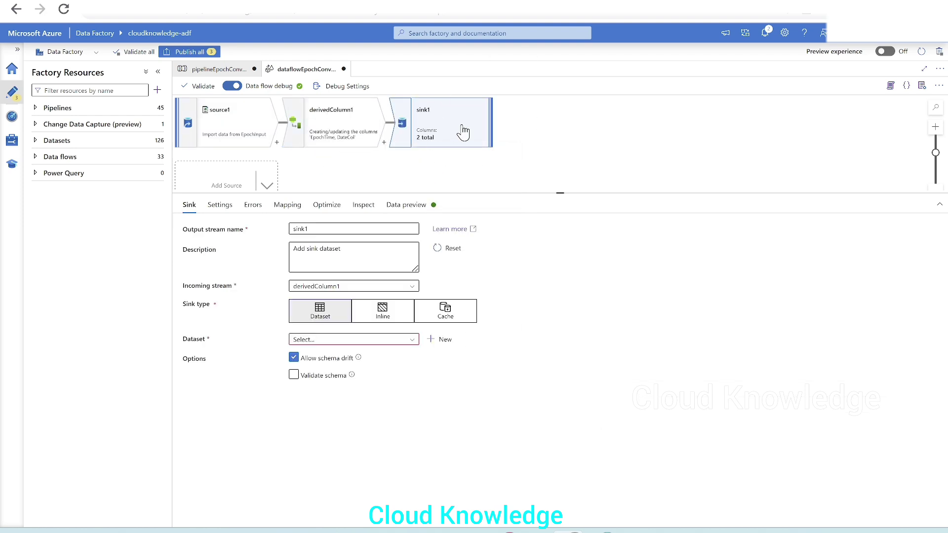
# Start a new Azure SQL Database dataset for sink1 using the linked service AzureSqlDatabaseCkSqlDb
pyautogui.click(441, 339)
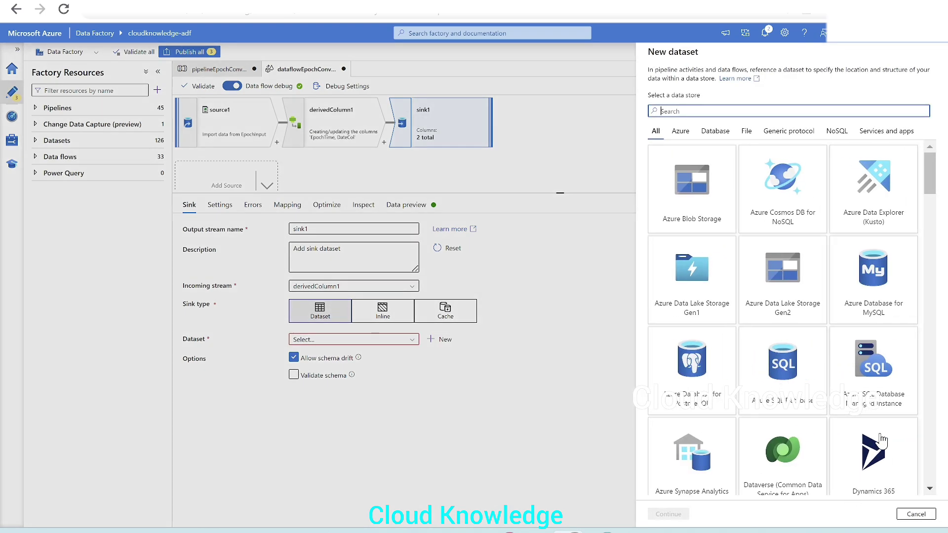
pyautogui.click(789, 391)
pyautogui.click(669, 514)
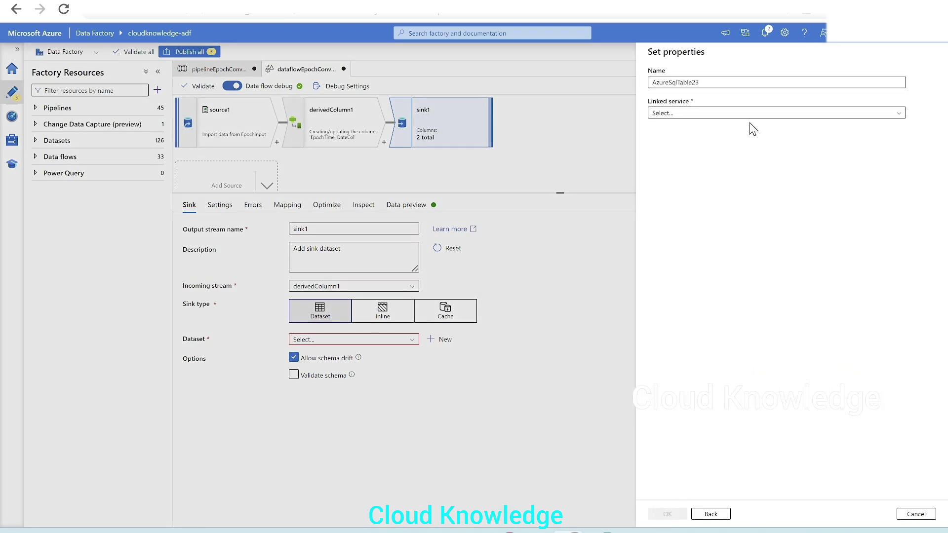
pyautogui.click(713, 514)
pyautogui.doubleClick(783, 390)
pyautogui.click(700, 114)
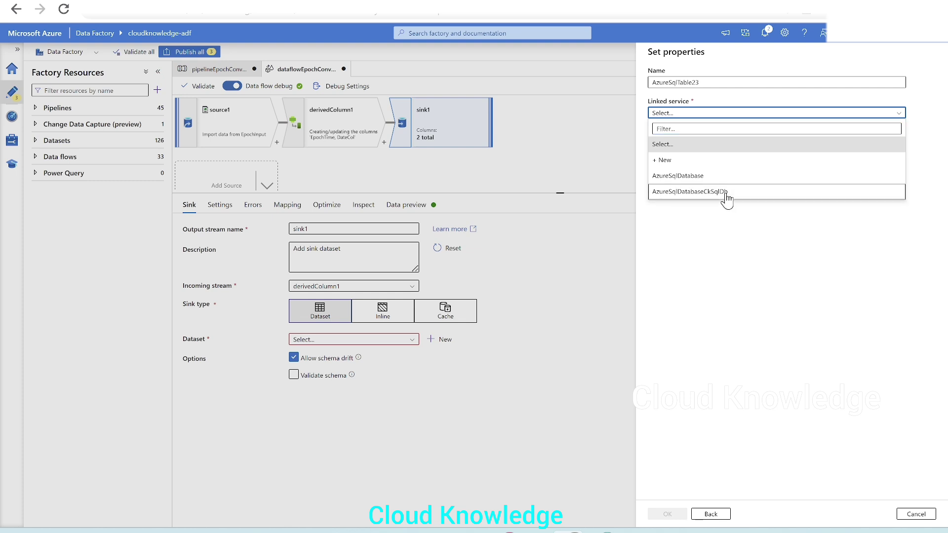
pyautogui.click(712, 192)
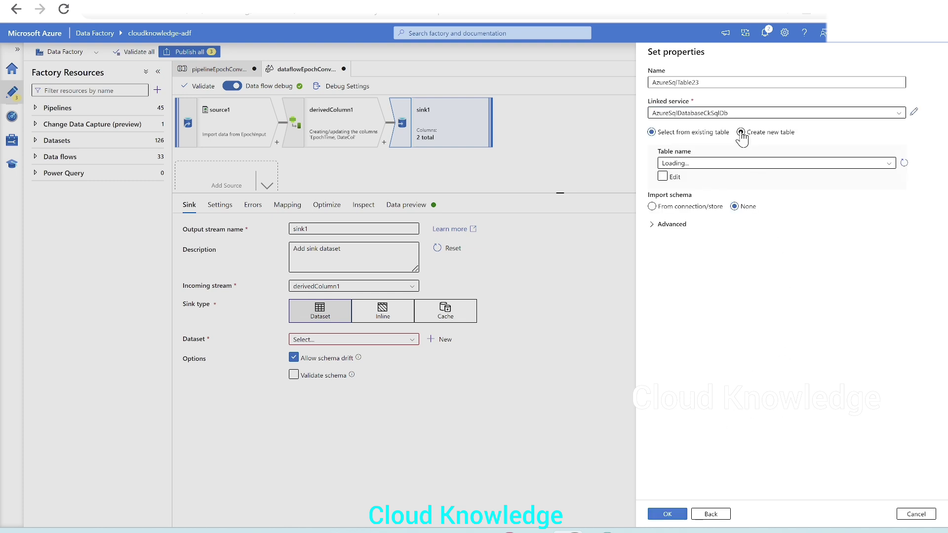
# Have the dataset create a new table with schema dbo and name EpochOutput, and accept the dataset properties
pyautogui.click(741, 133)
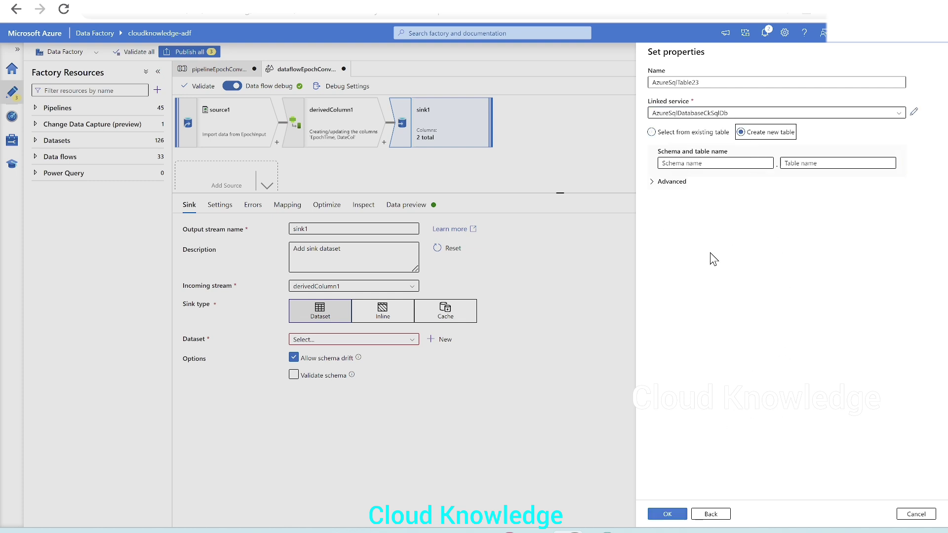
pyautogui.click(698, 163)
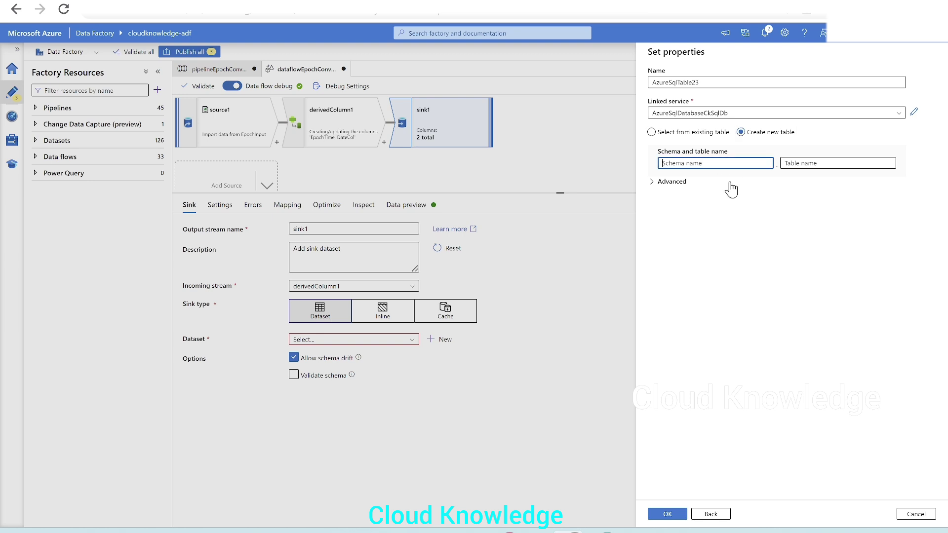
pyautogui.write('dbo')
pyautogui.press('Tab')
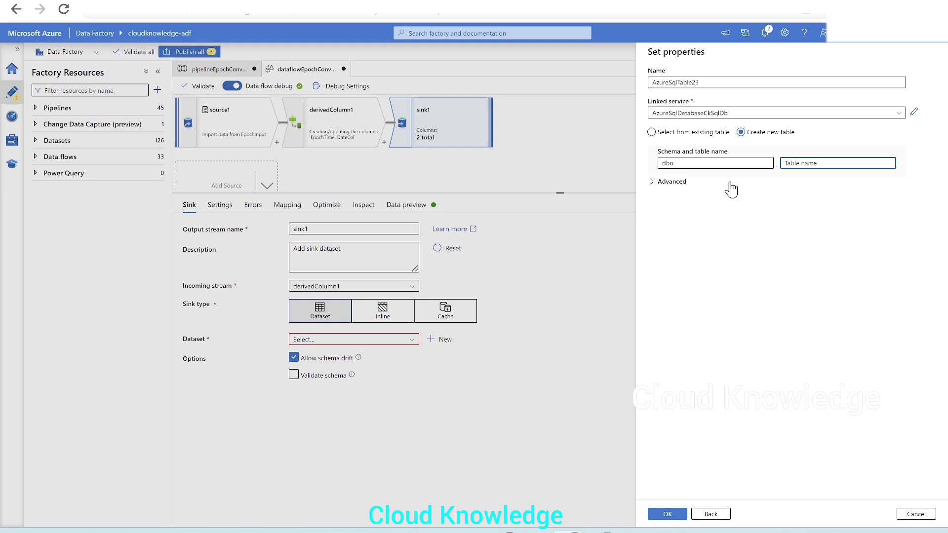
pyautogui.write('EpochOutput')
pyautogui.click(668, 514)
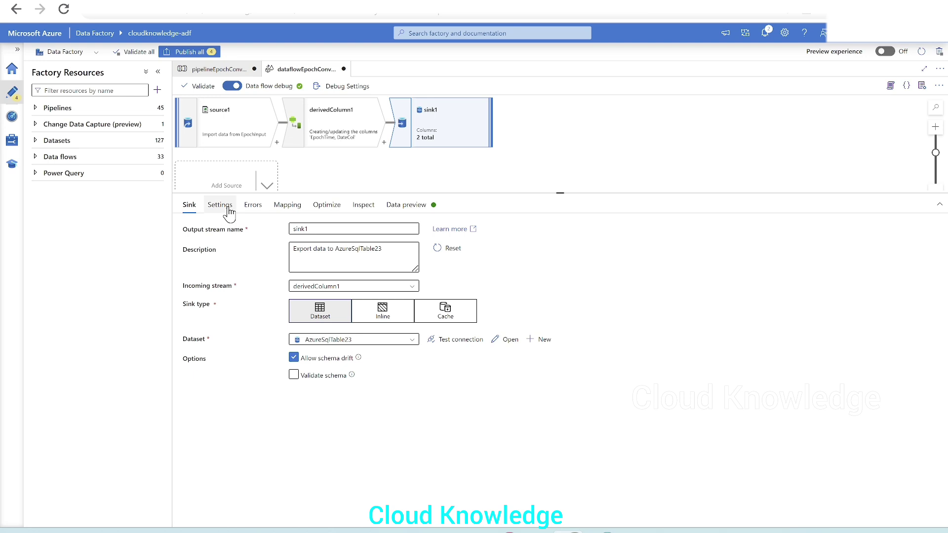
# Set the table action of sink1 to Recreate table
pyautogui.click(229, 208)
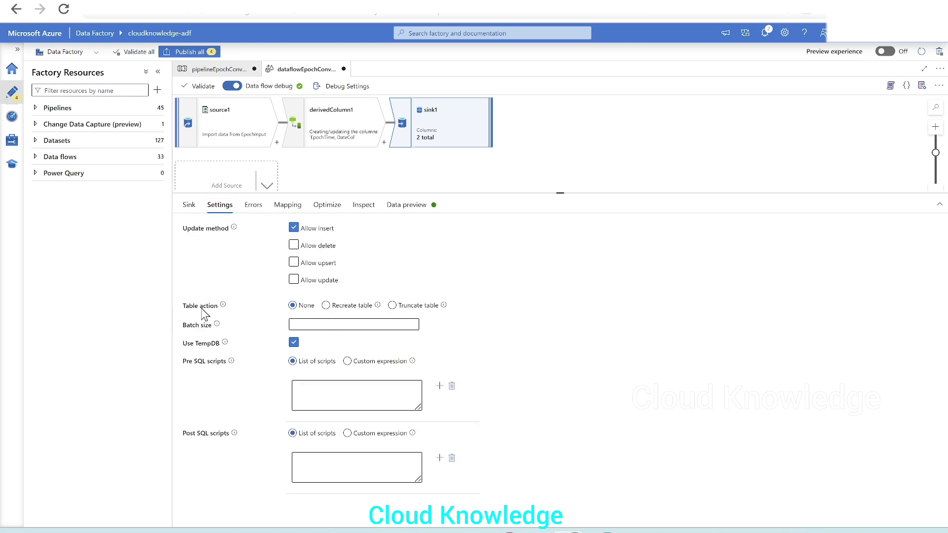
pyautogui.moveTo(225, 305)
pyautogui.moveTo(377, 306)
pyautogui.click(326, 306)
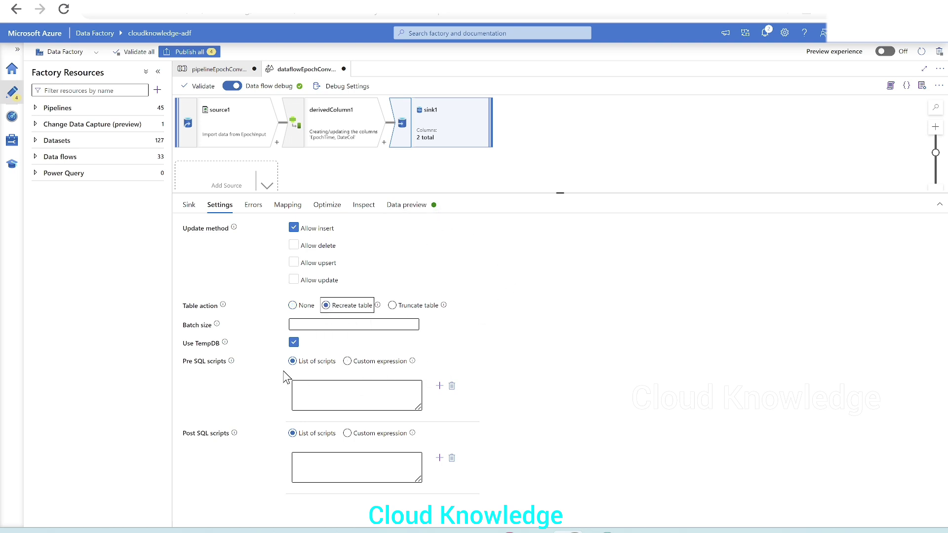
# View the data preview of sink1 and publish all pending changes to the factory
pyautogui.click(399, 204)
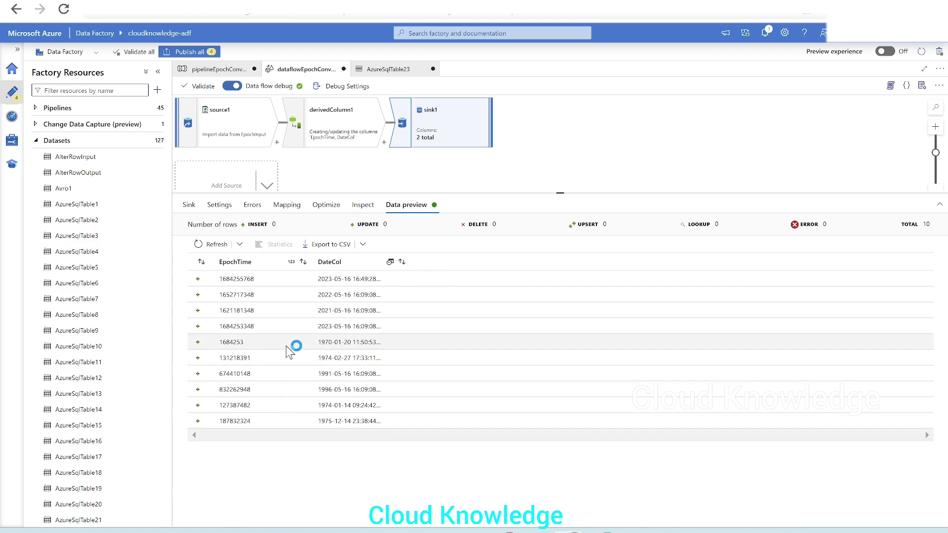
pyautogui.click(198, 53)
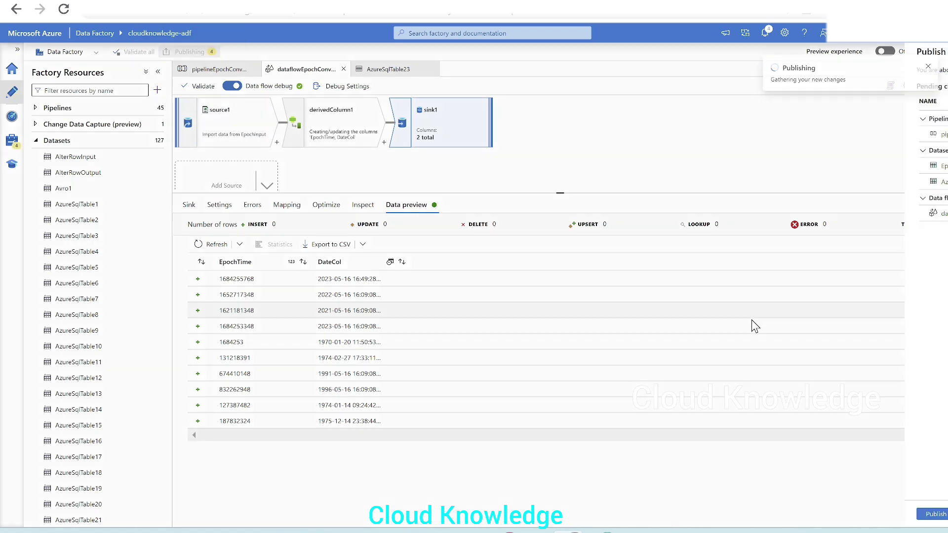
pyautogui.click(666, 514)
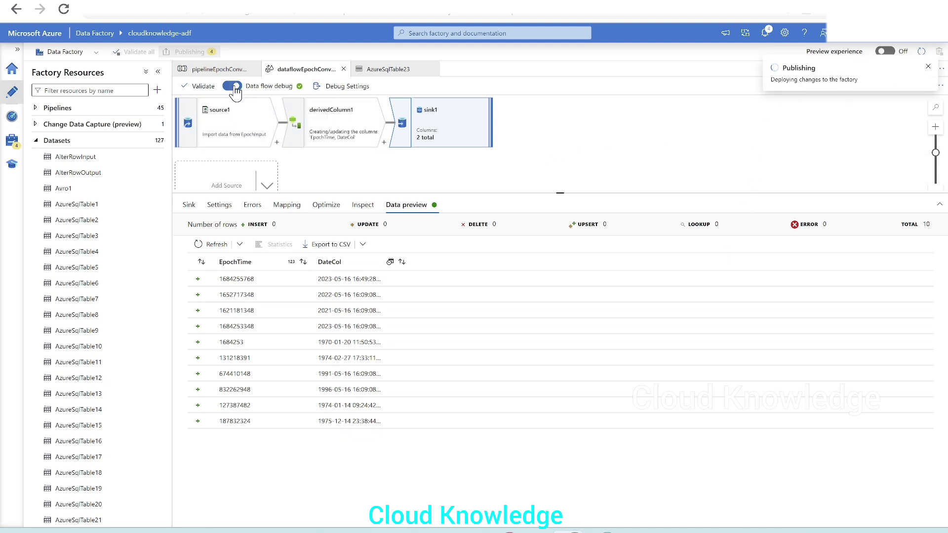
# Validate pipelineEpochConversion, then run it in debug mode and refresh the run status
pyautogui.click(220, 73)
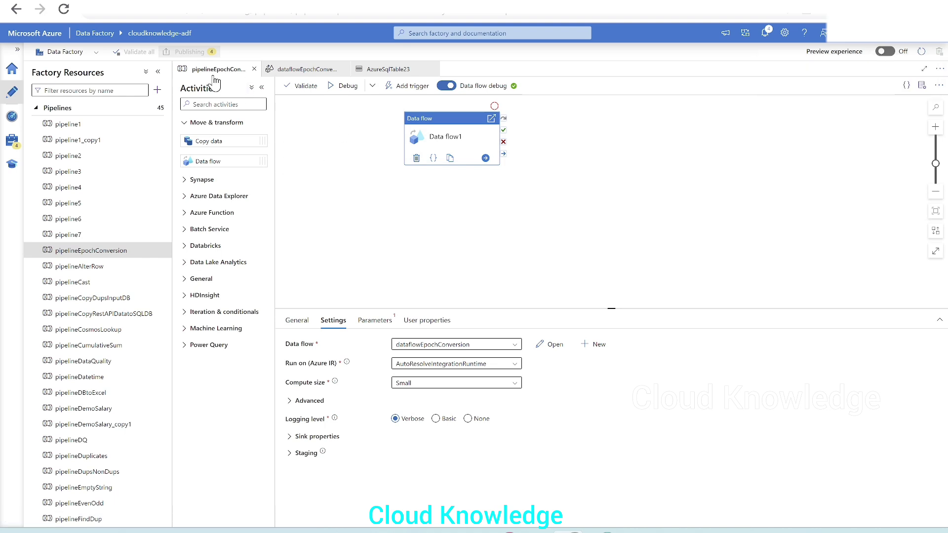
pyautogui.click(301, 86)
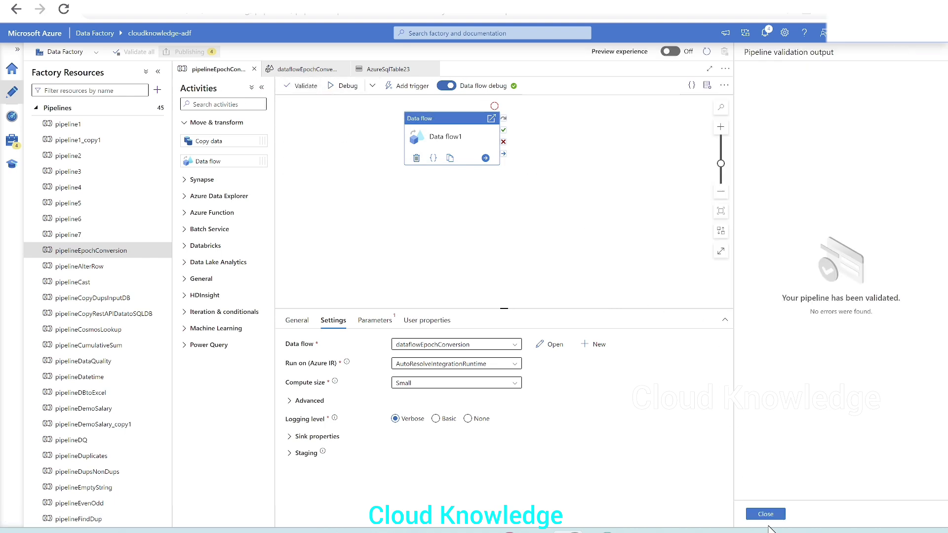
pyautogui.click(766, 514)
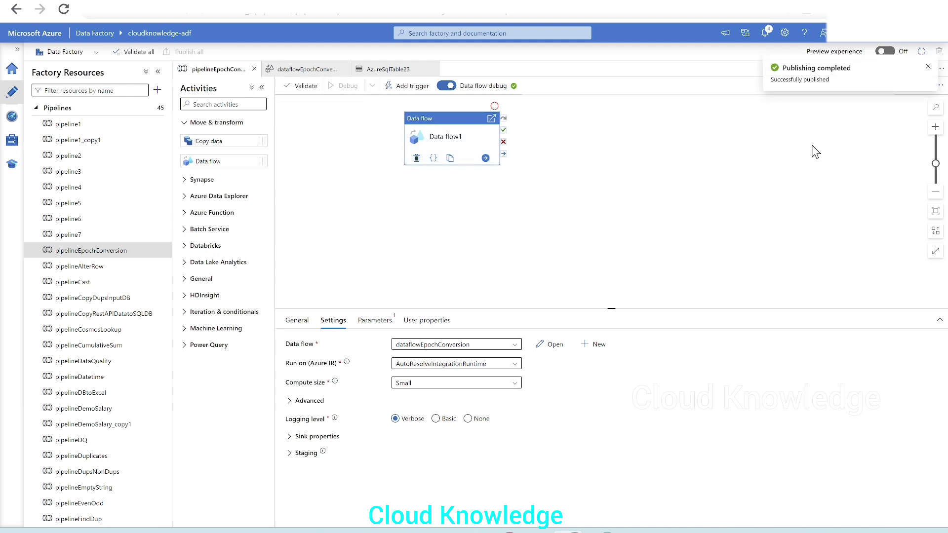
pyautogui.click(158, 72)
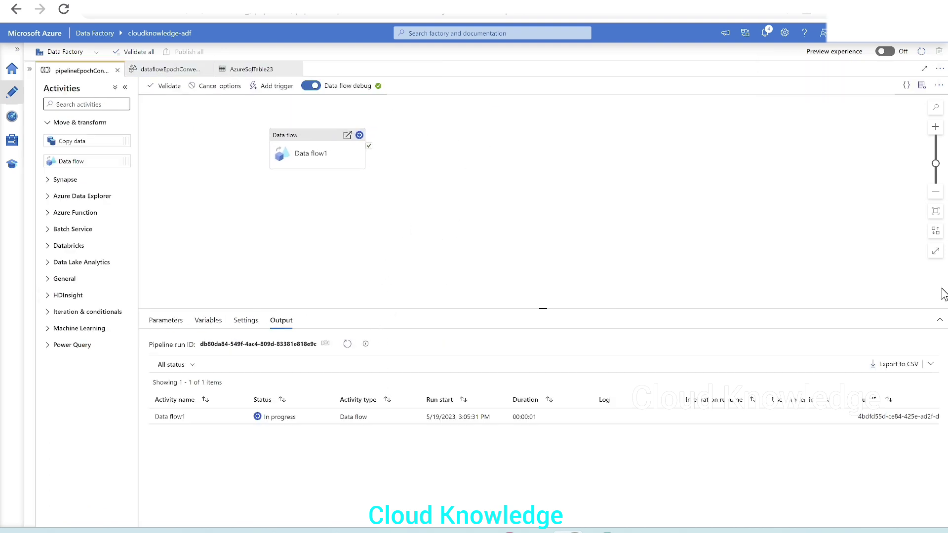
pyautogui.click(348, 284)
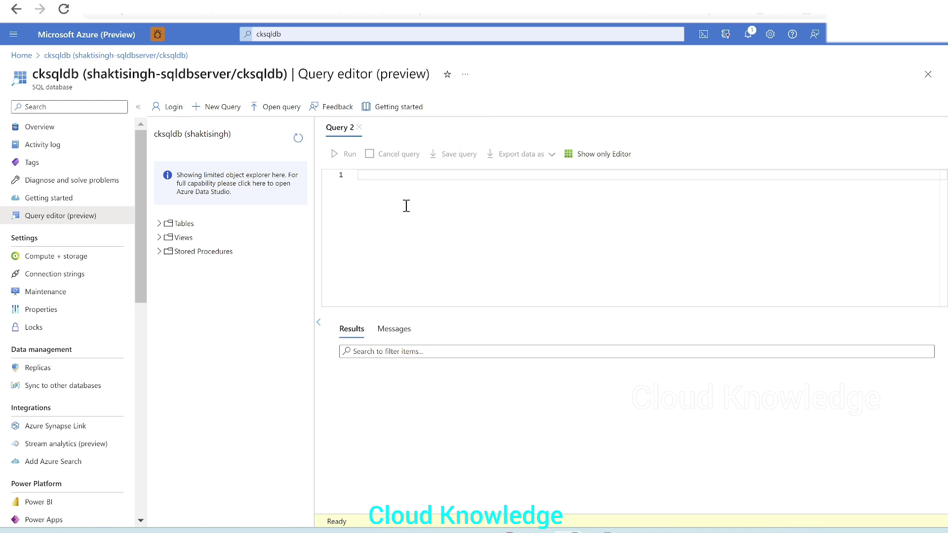
# In the query editor of the cksqldb database, run select * from [dbo].[EpochOutput] and examine the EpochTime and DateCol rows
pyautogui.write('select *')
pyautogui.write(' from [db')
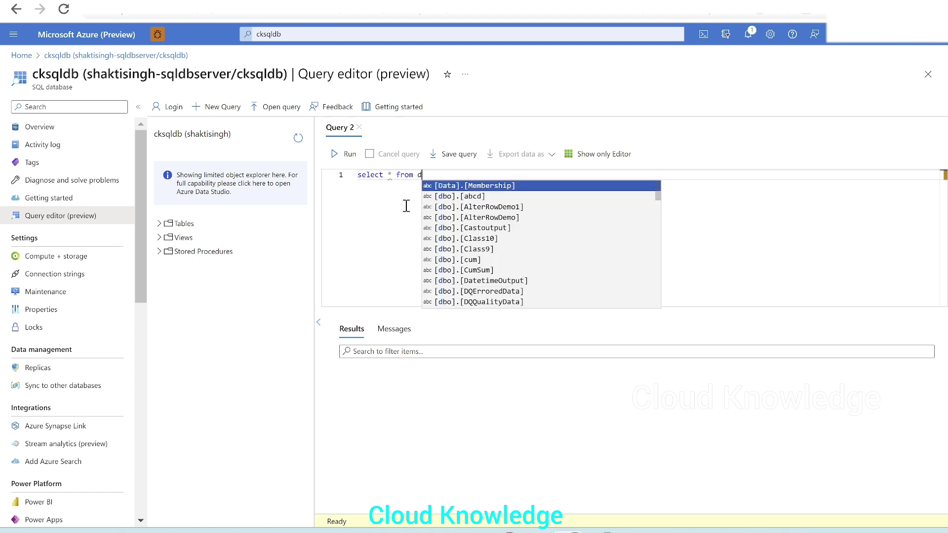
pyautogui.write('o].[')
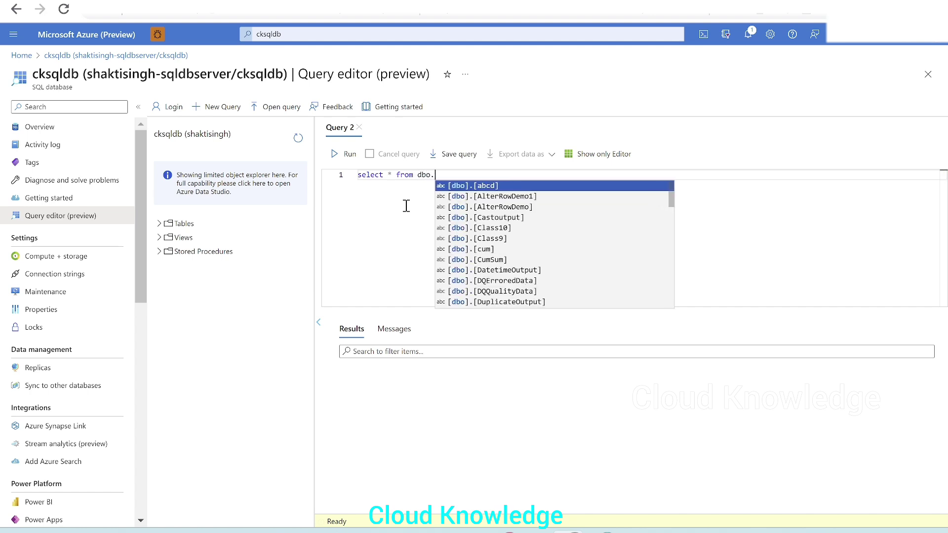
pyautogui.write('E')
pyautogui.press('Return')
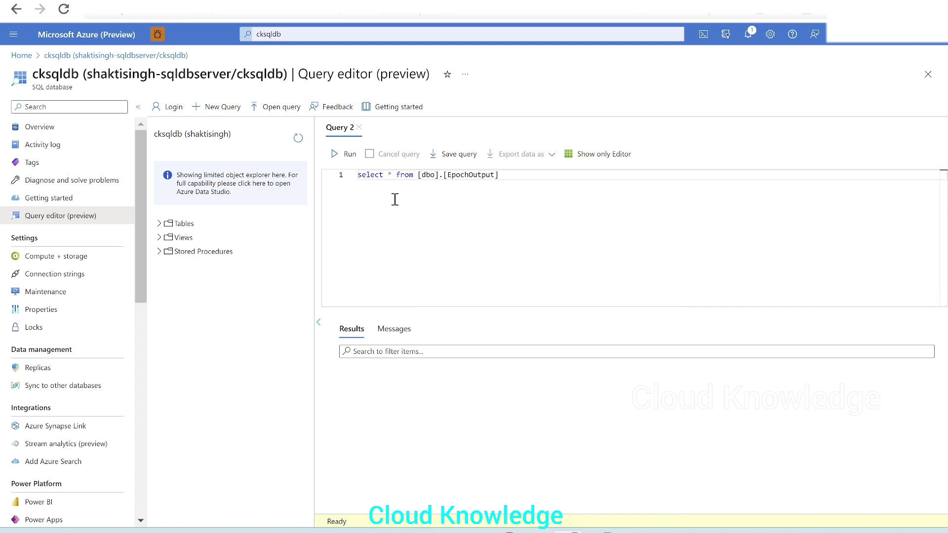
pyautogui.click(349, 154)
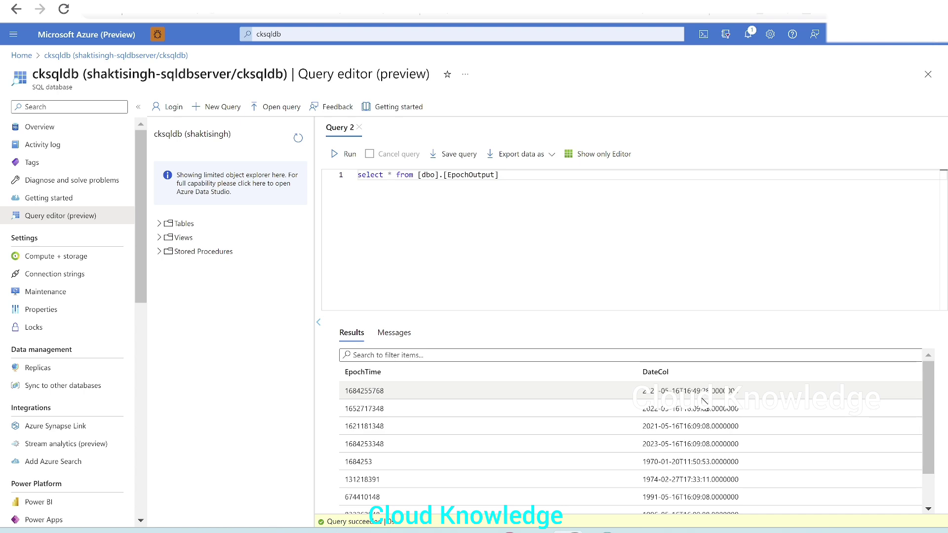
pyautogui.scroll(-1, 745, 453)
pyautogui.scroll(1, 744, 453)
pyautogui.scroll(-1, 746, 455)
pyautogui.scroll(1, 746, 454)
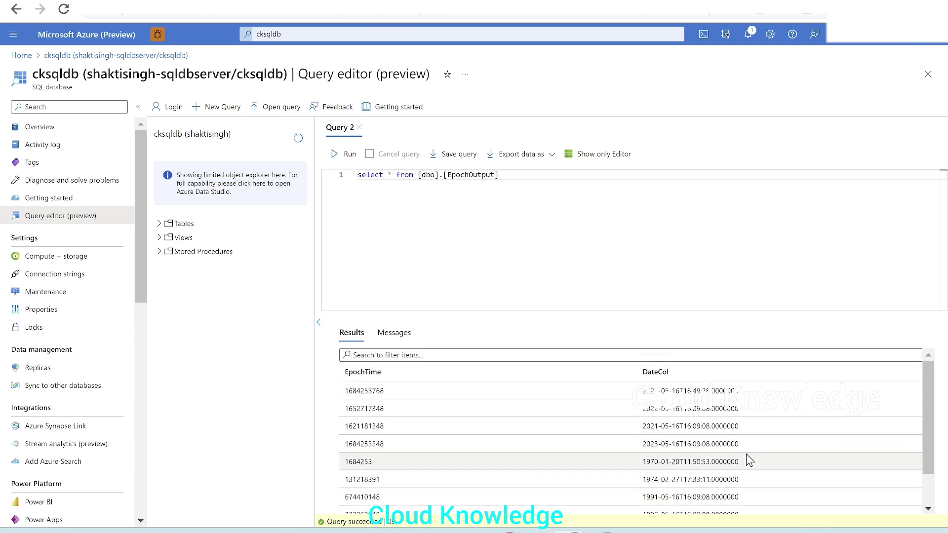
pyautogui.scroll(-1, 747, 457)
pyautogui.scroll(1, 739, 444)
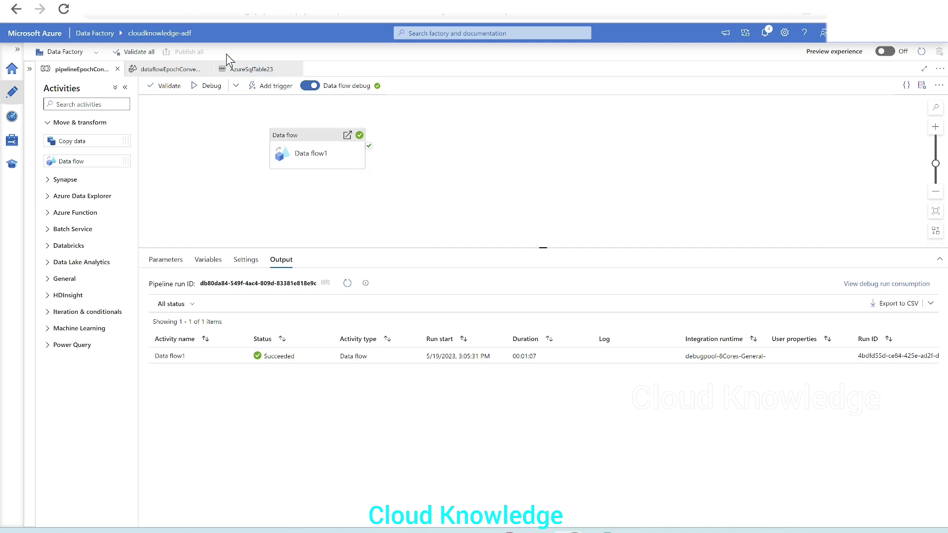
# Back in Azure Data Factory, open the DateCol expression of derivedColumn1 in the expression builder for review
pyautogui.click(166, 69)
pyautogui.click(229, 126)
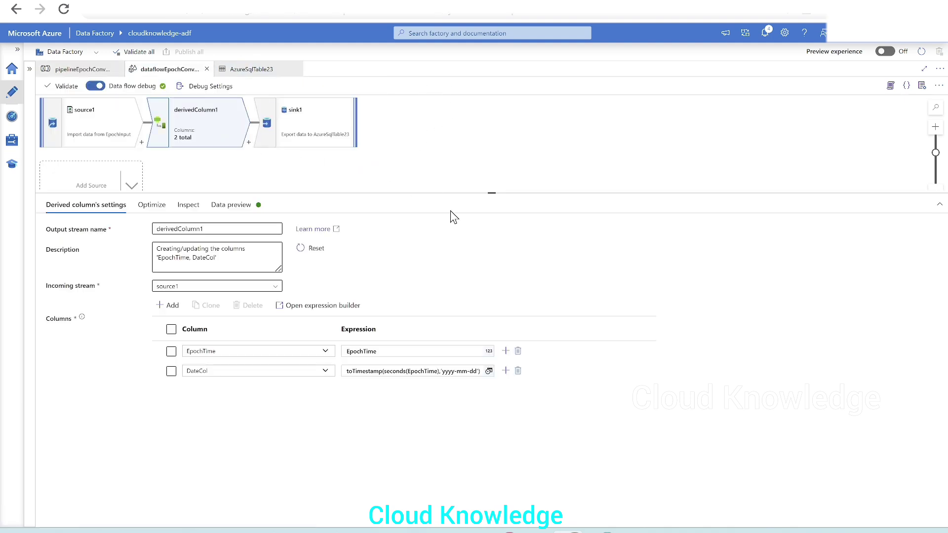
pyautogui.click(405, 370)
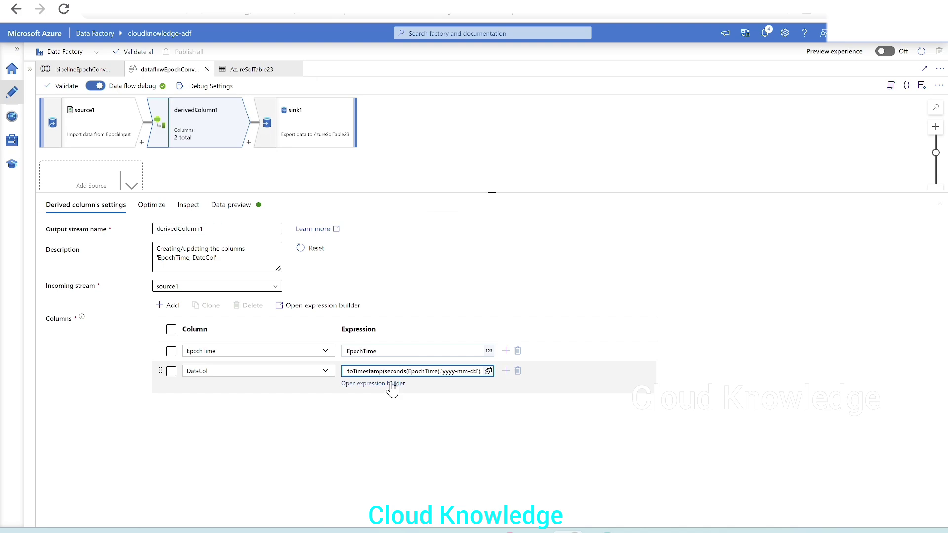
pyautogui.click(392, 385)
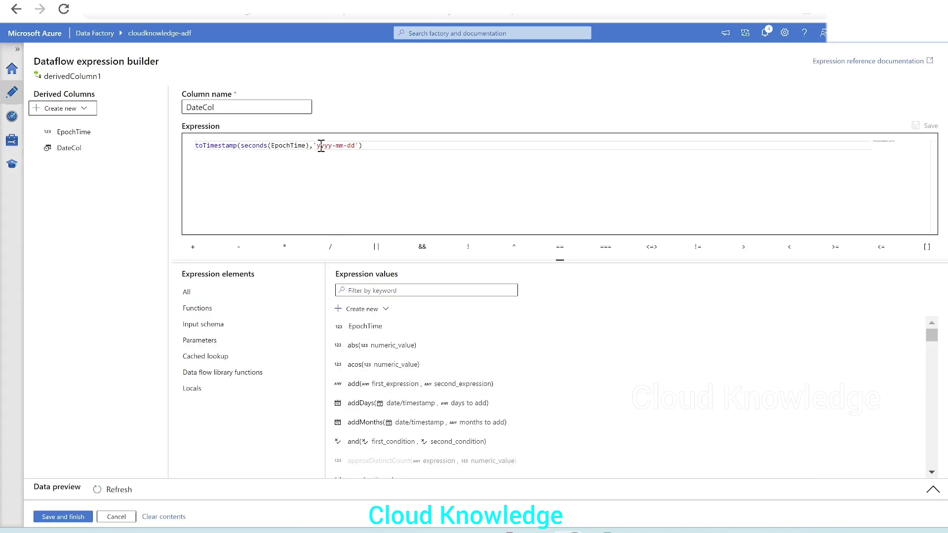